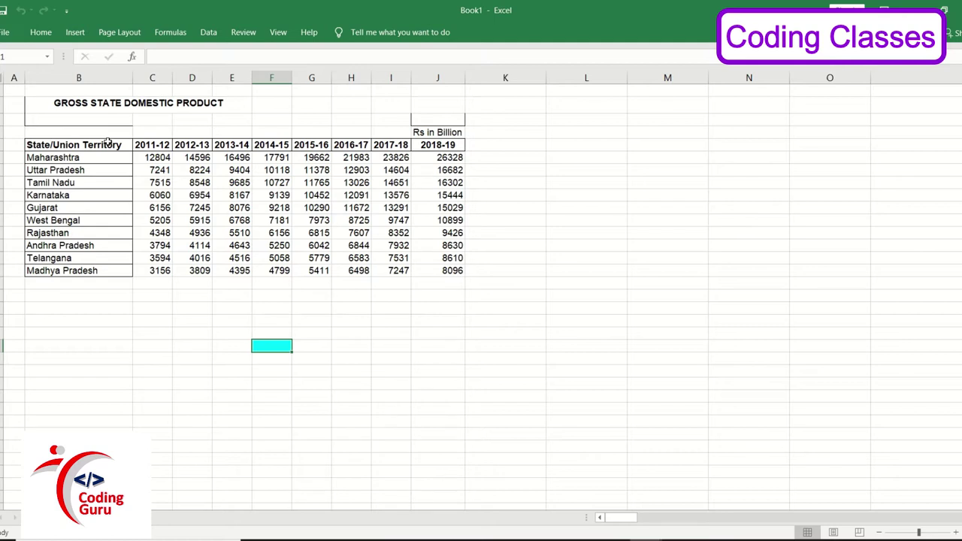
Select the state names and 2011-12 values in B6:C15 and open Recommended Charts
{"action": "left_click_drag", "start_coordinate": [108, 142], "coordinate": [145, 272]}
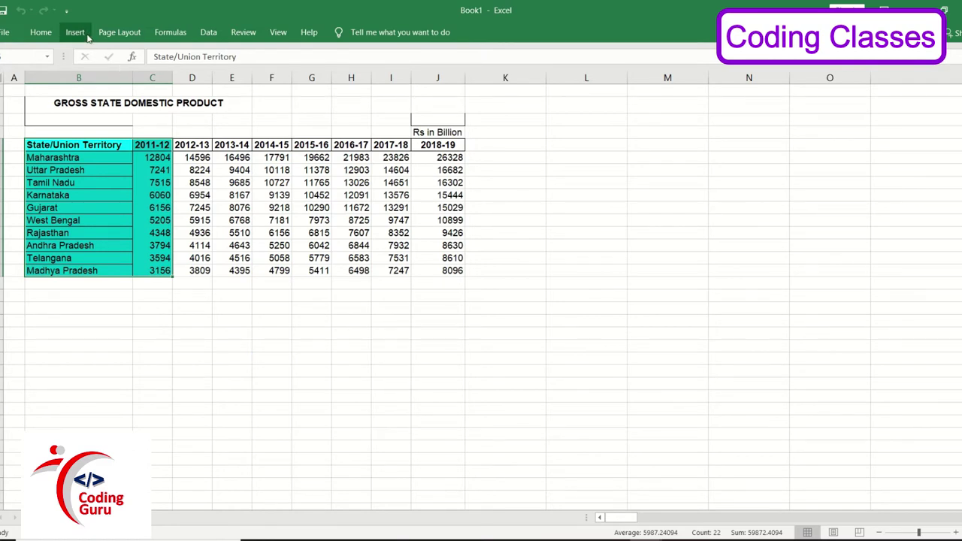
{"action": "left_click", "coordinate": [75, 32]}
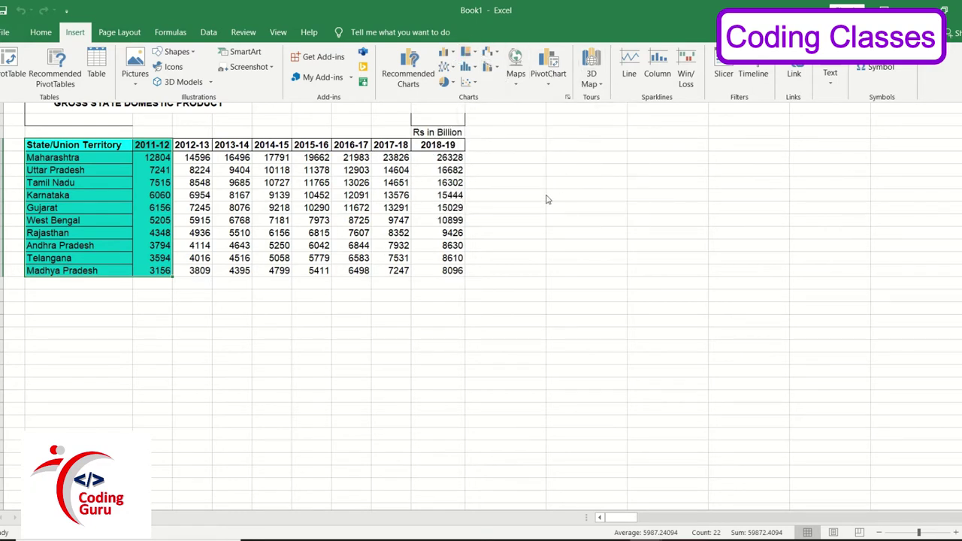
{"action": "left_click", "coordinate": [406, 75]}
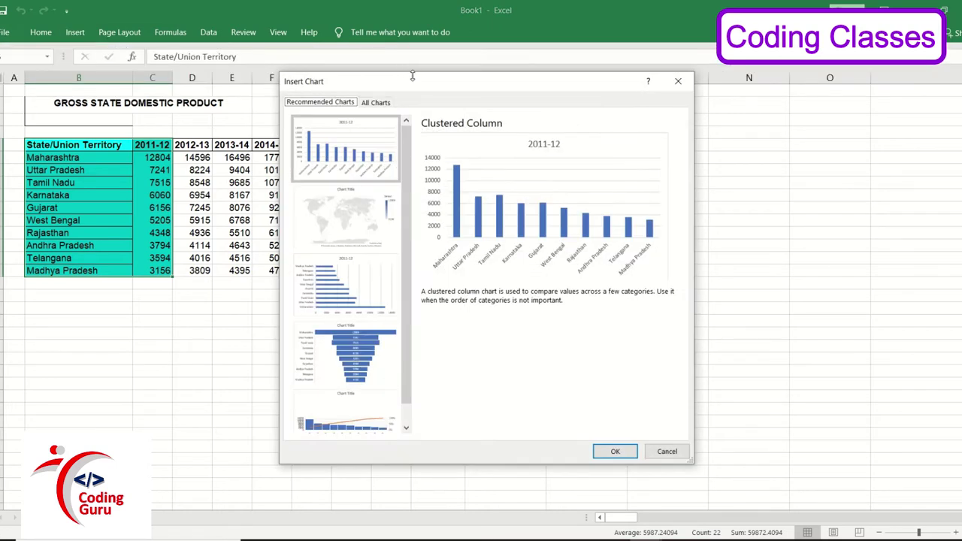
Move the Insert Chart dialog, browse All Charts, and preview the 2011-12 values as a line chart
{"action": "mouse_move", "coordinate": [424, 76]}
{"action": "left_mouse_down"}
{"action": "mouse_move", "coordinate": [496, 69]}
{"action": "mouse_move", "coordinate": [568, 88]}
{"action": "mouse_move", "coordinate": [486, 80]}
{"action": "left_mouse_up"}
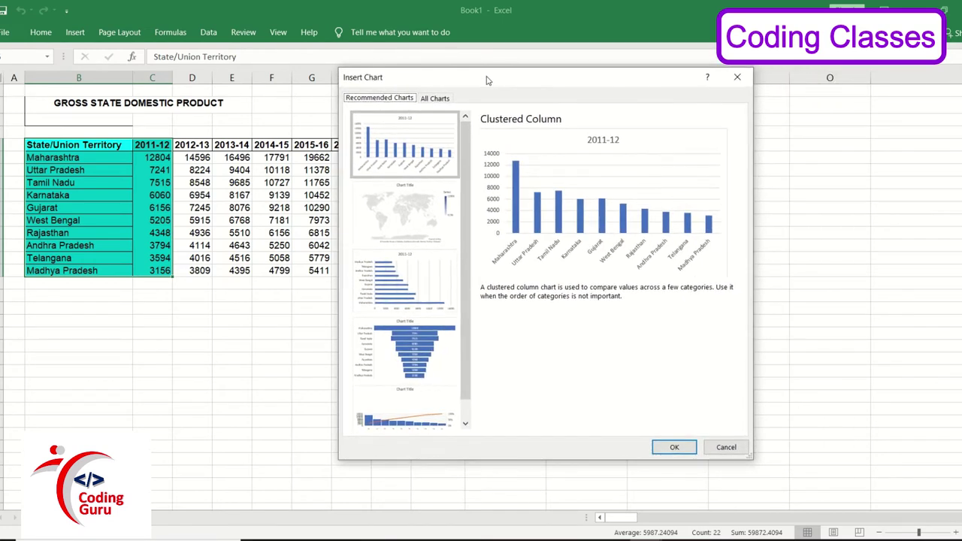
{"action": "scroll", "coordinate": [436, 221], "scroll_direction": "down", "scroll_amount": 1}
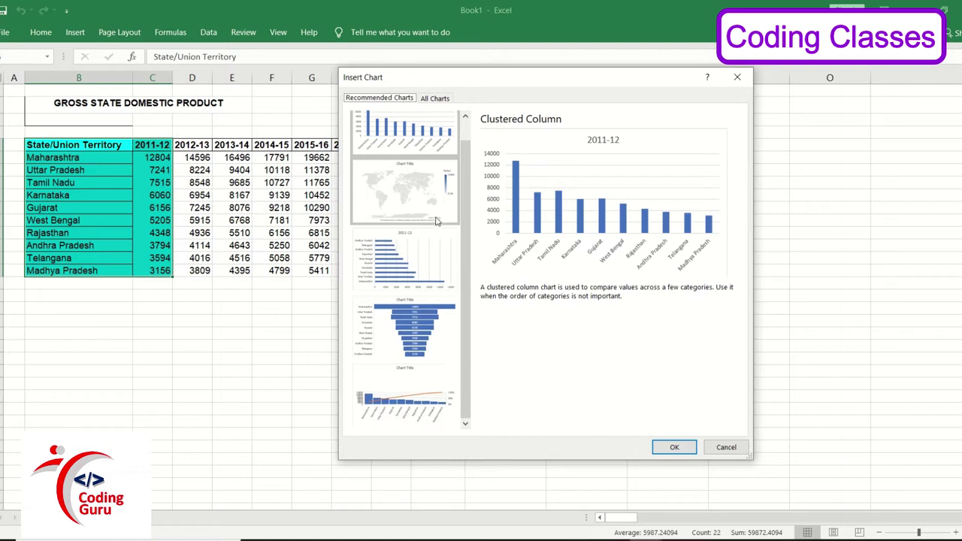
{"action": "scroll", "coordinate": [436, 221], "scroll_direction": "up", "scroll_amount": 1}
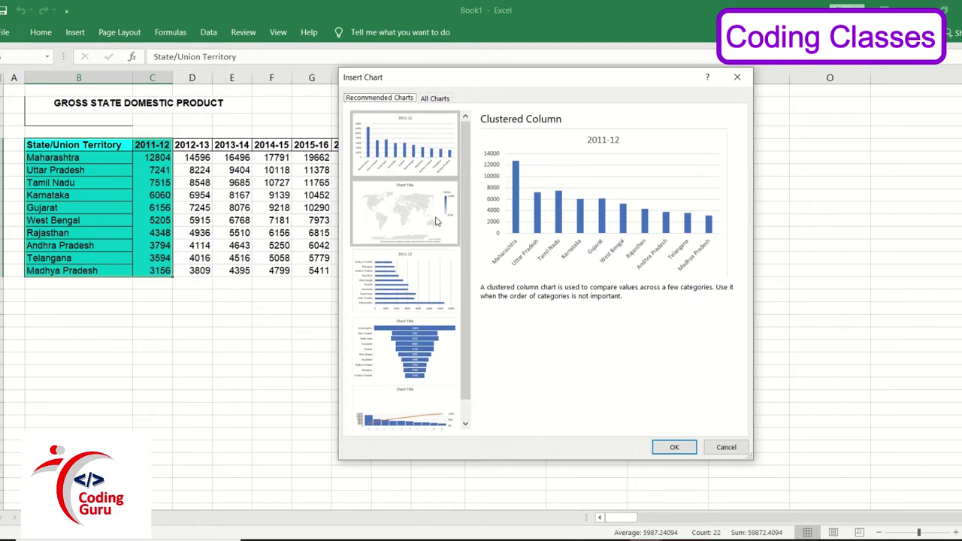
{"action": "left_click", "coordinate": [438, 100]}
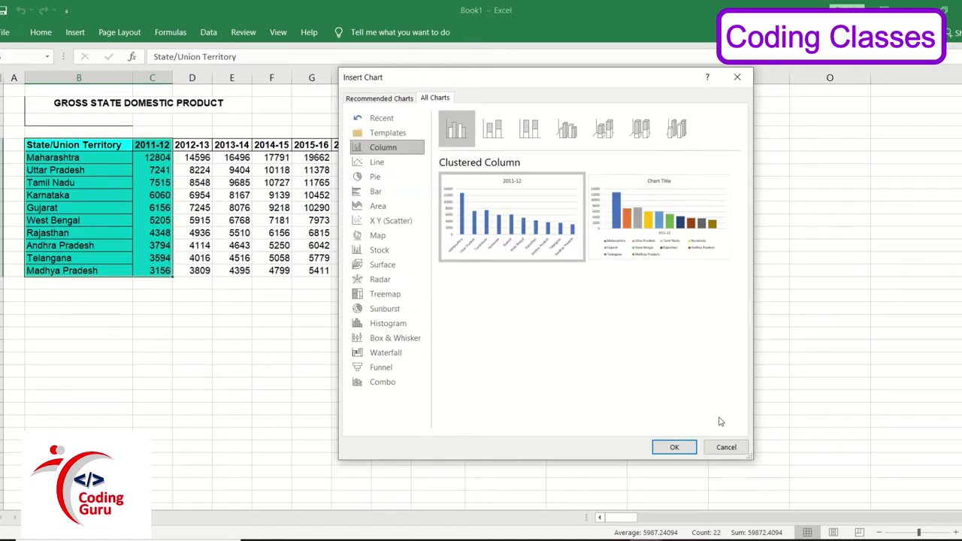
{"action": "mouse_move", "coordinate": [671, 223]}
{"action": "mouse_move", "coordinate": [525, 230]}
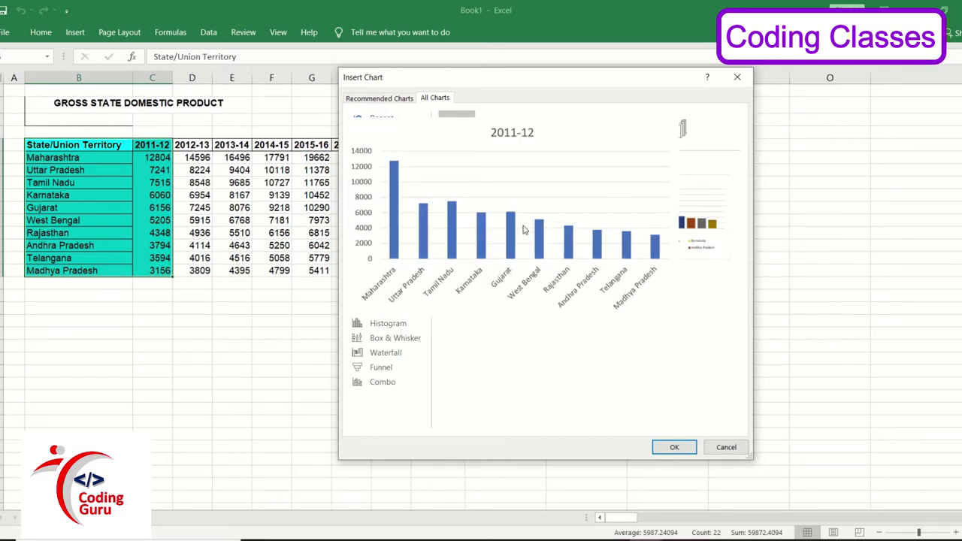
{"action": "mouse_move", "coordinate": [683, 249]}
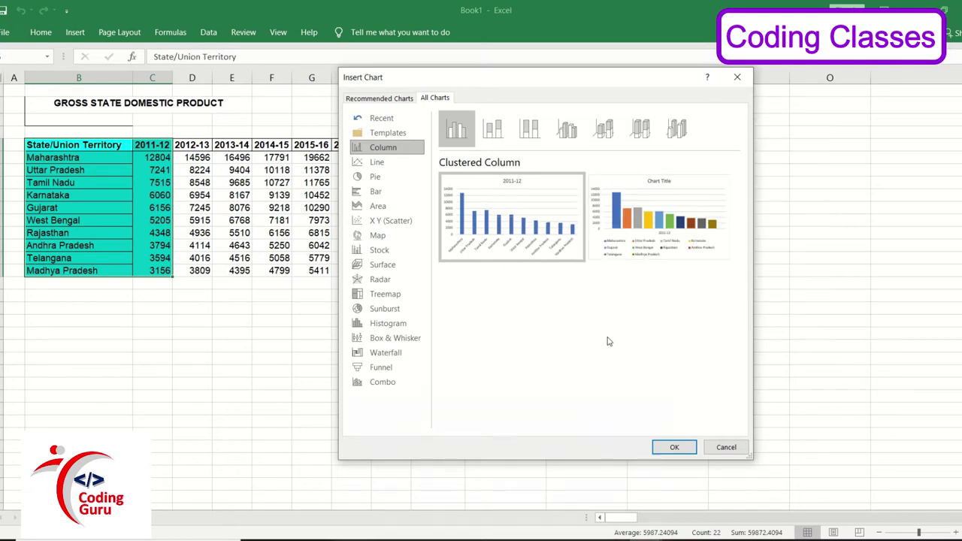
{"action": "left_click", "coordinate": [388, 166]}
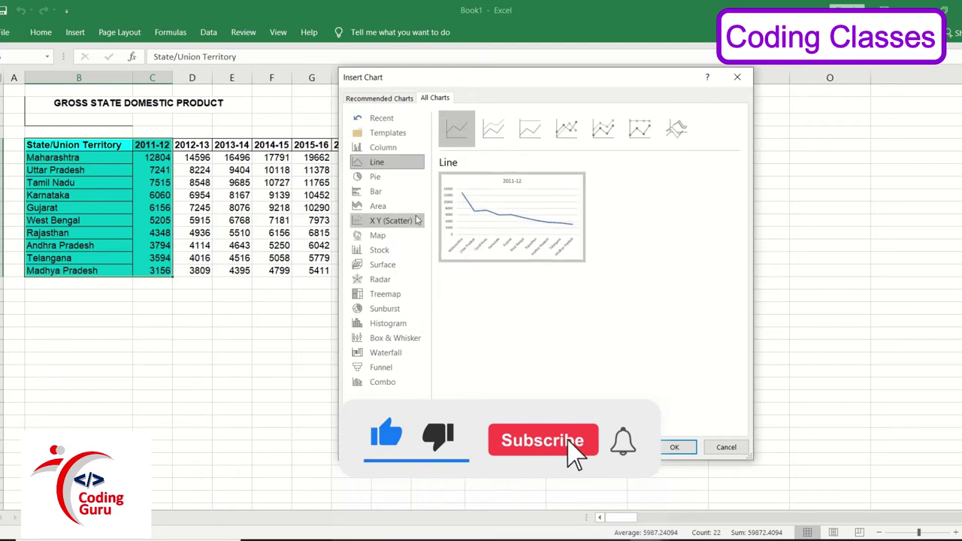
{"action": "left_click", "coordinate": [398, 185]}
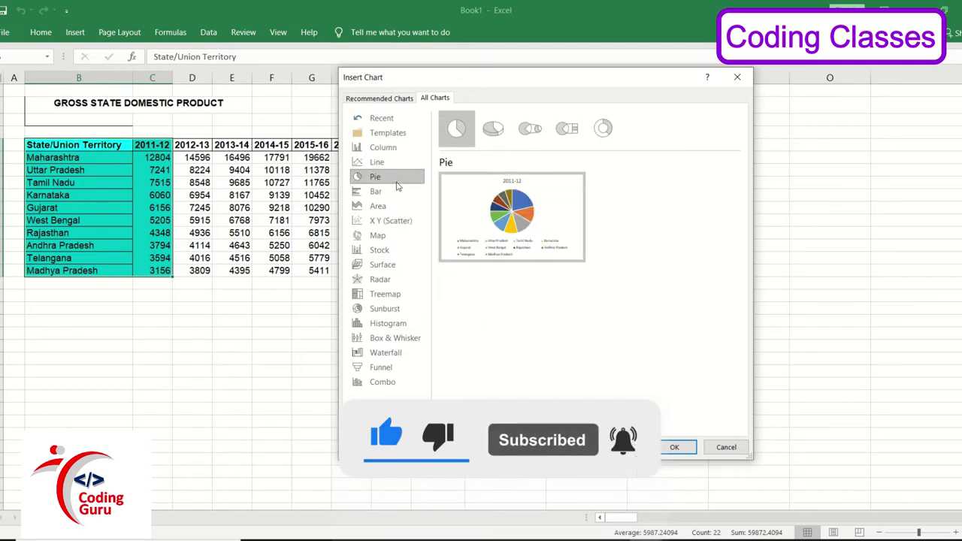
{"action": "left_click", "coordinate": [400, 195]}
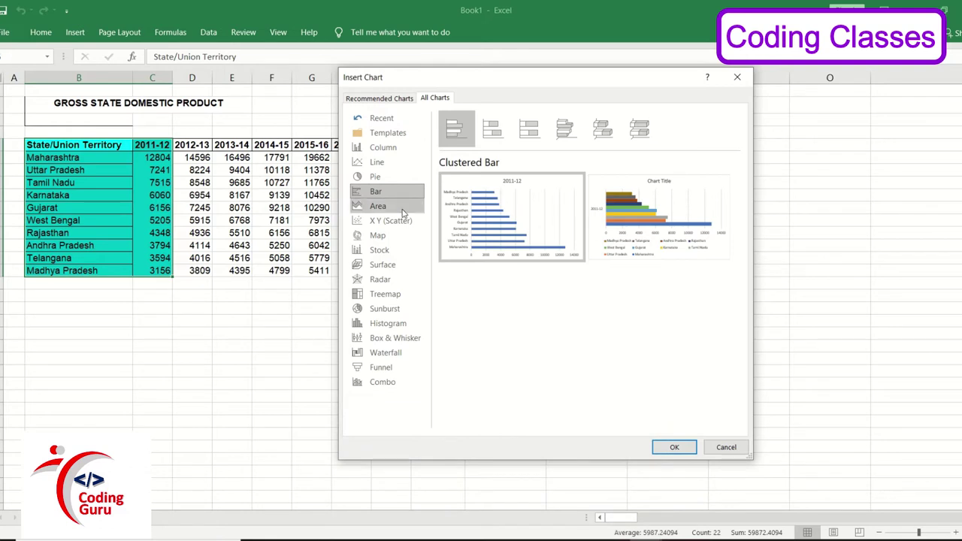
{"action": "left_click", "coordinate": [402, 210]}
{"action": "left_click", "coordinate": [404, 221]}
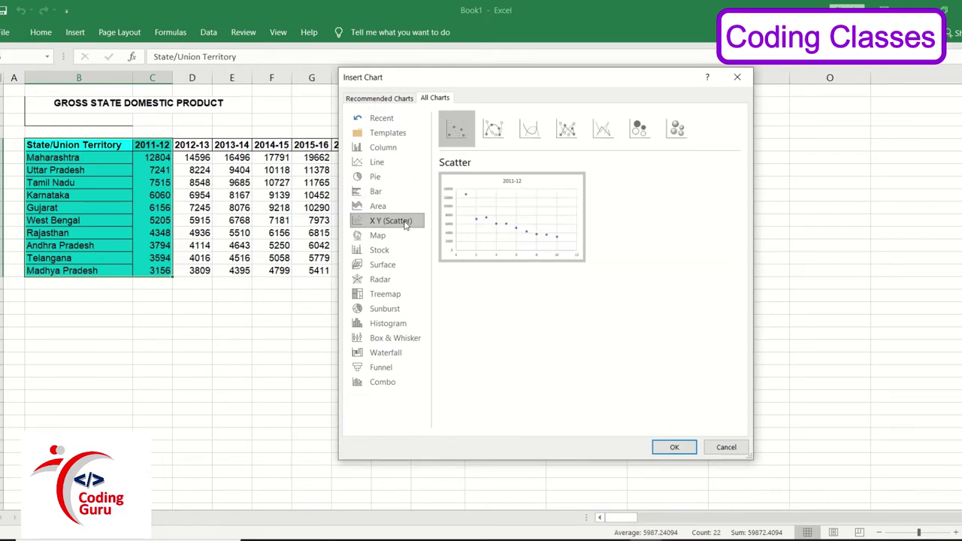
{"action": "left_click", "coordinate": [406, 237]}
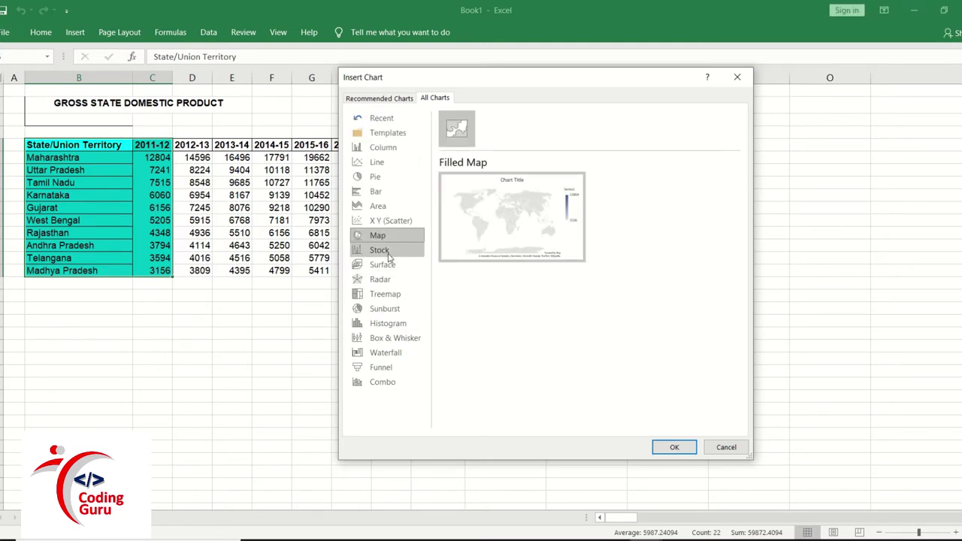
{"action": "left_click", "coordinate": [389, 256]}
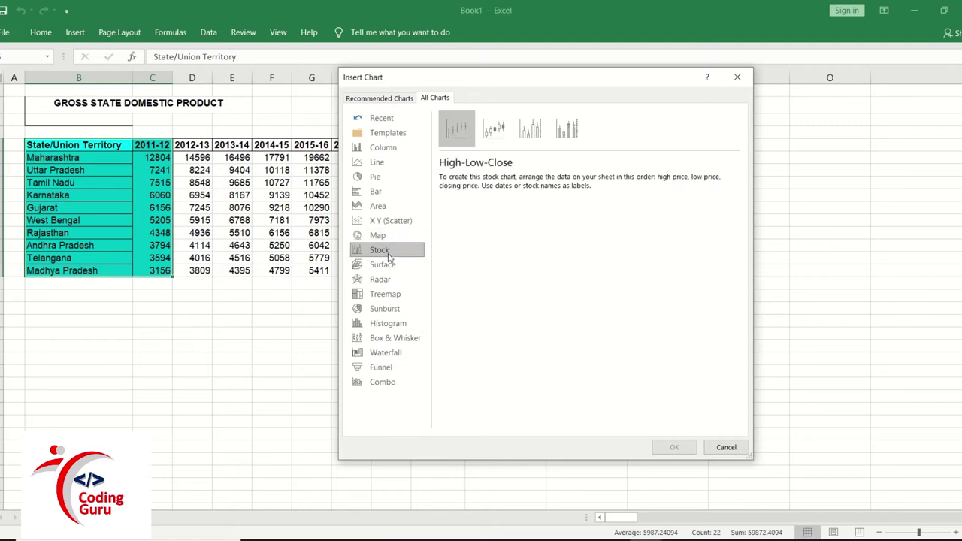
{"action": "left_click", "coordinate": [385, 265]}
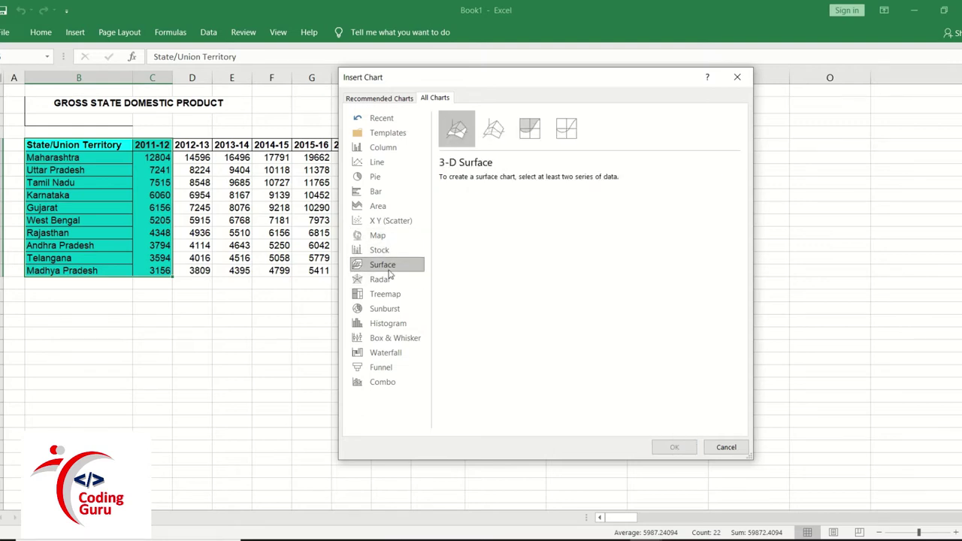
{"action": "left_click", "coordinate": [385, 279]}
{"action": "left_click", "coordinate": [394, 296]}
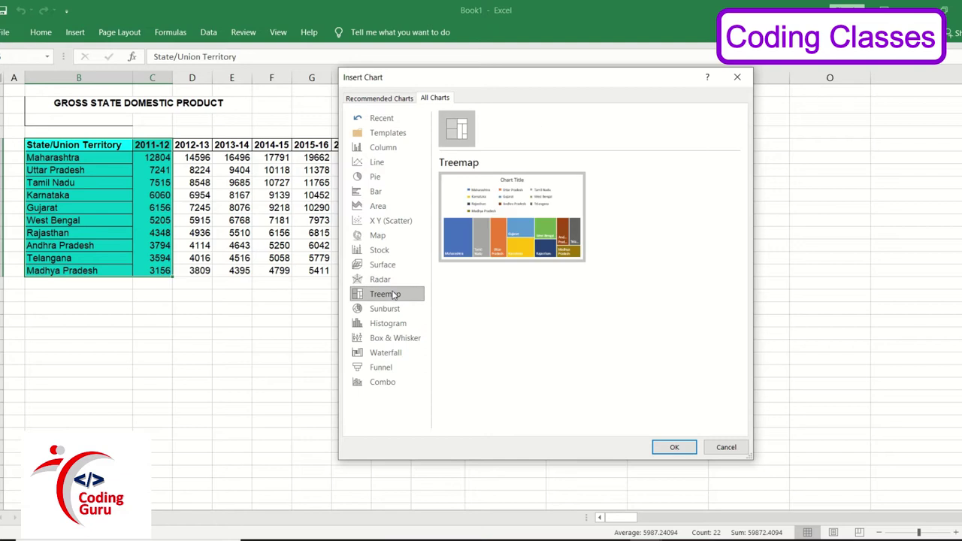
{"action": "left_click", "coordinate": [393, 308]}
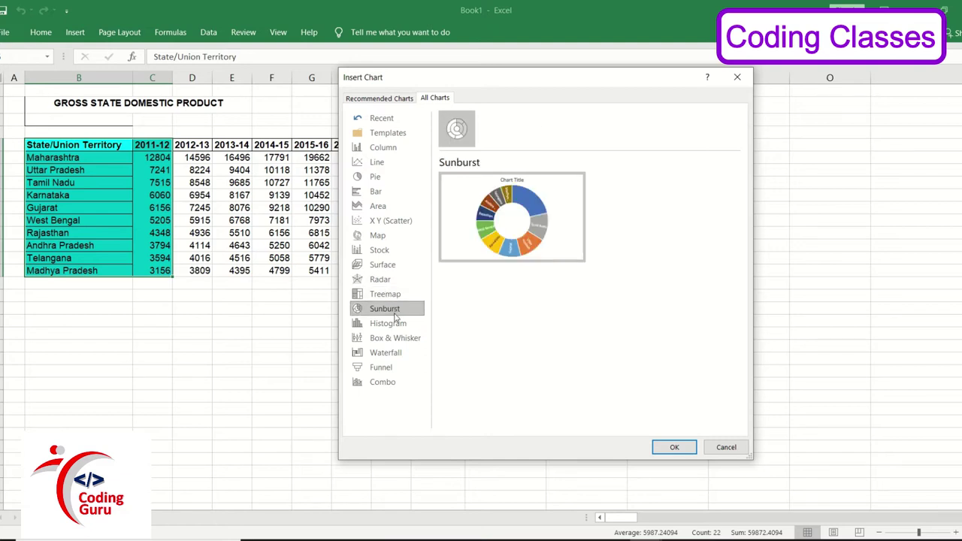
{"action": "left_click", "coordinate": [396, 323]}
{"action": "left_click", "coordinate": [396, 337]}
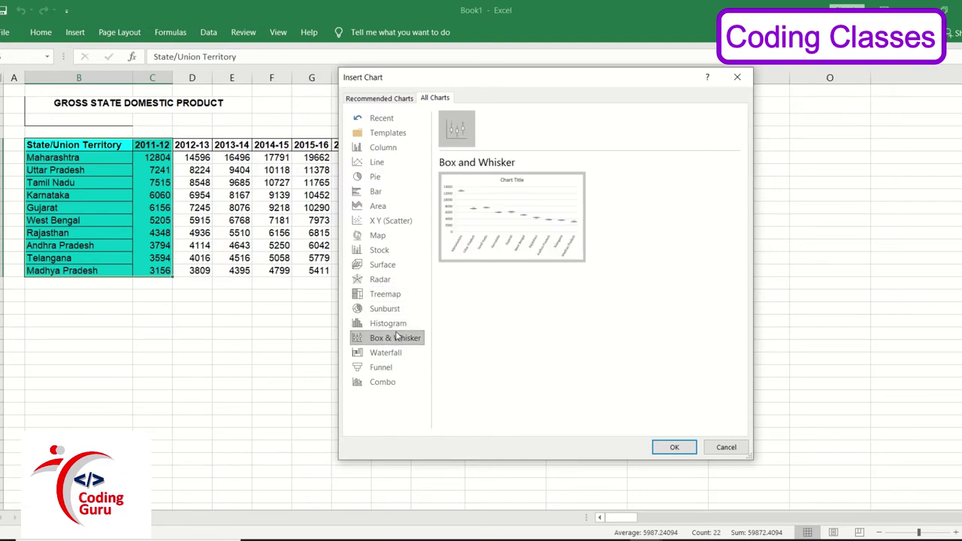
{"action": "left_click", "coordinate": [399, 353]}
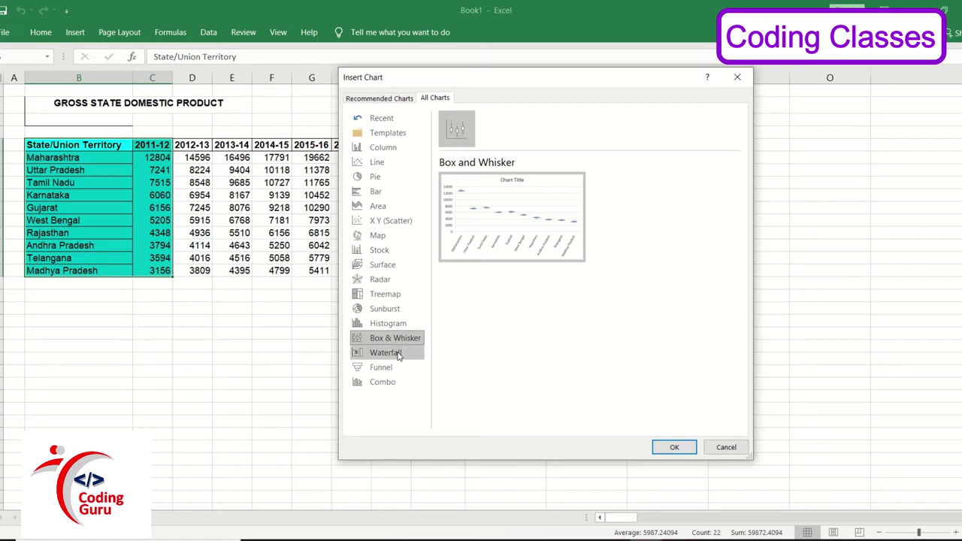
{"action": "left_click", "coordinate": [400, 370]}
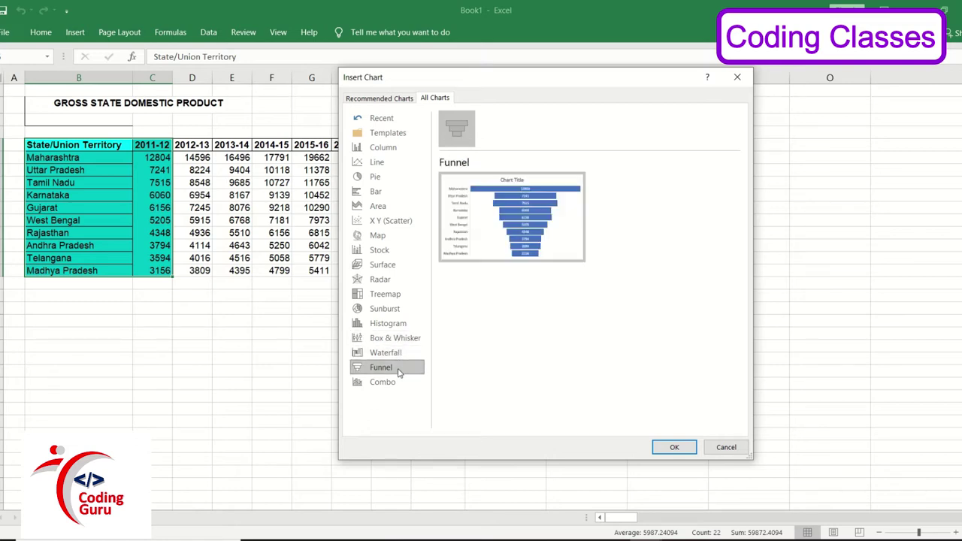
{"action": "left_click", "coordinate": [402, 385]}
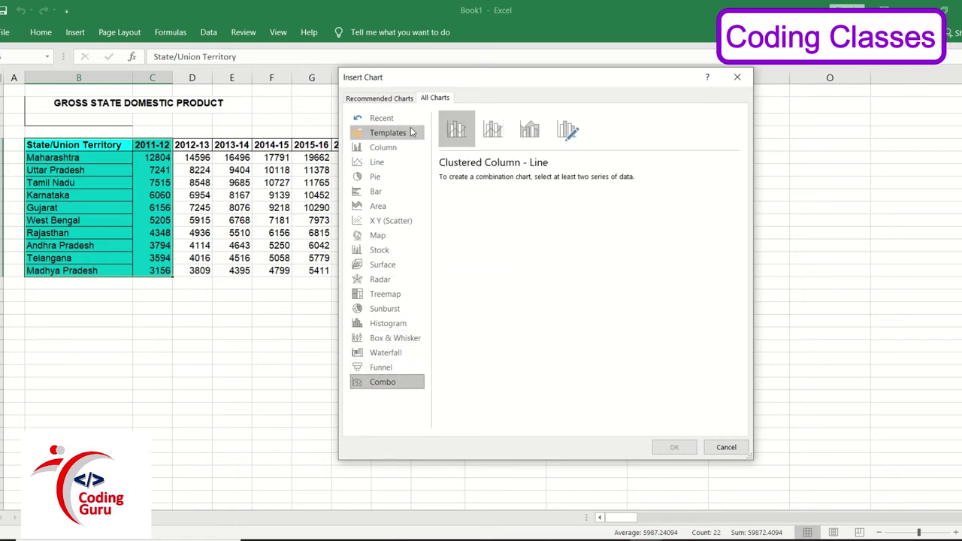
{"action": "left_click", "coordinate": [400, 149]}
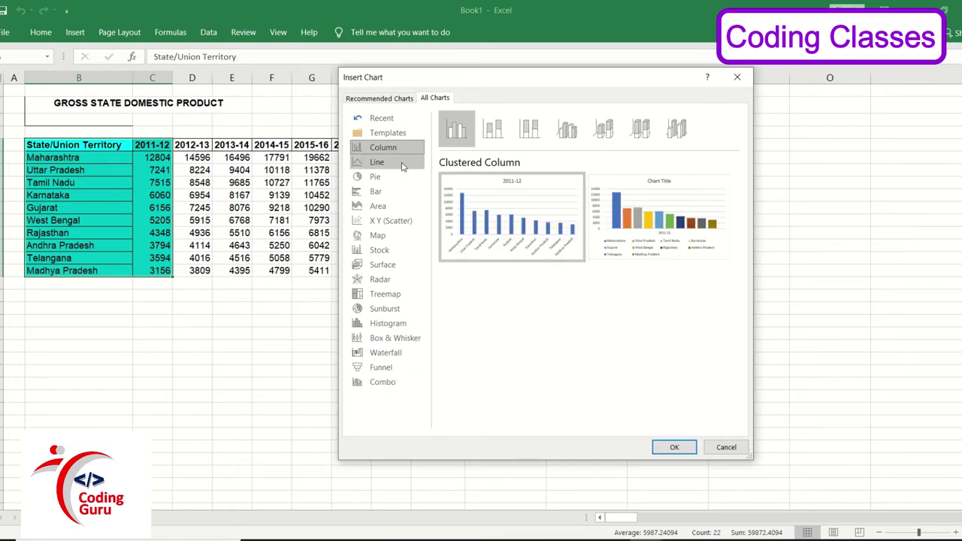
Preview the 2011-12 data as line, pie and bar charts before returning to Column
{"action": "left_click", "coordinate": [401, 162]}
{"action": "left_click", "coordinate": [401, 178]}
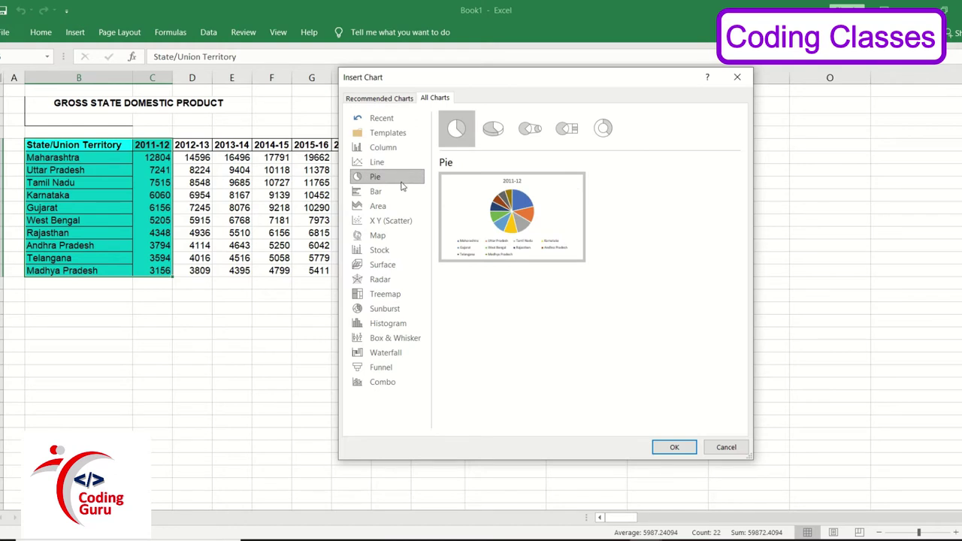
{"action": "left_click", "coordinate": [401, 192]}
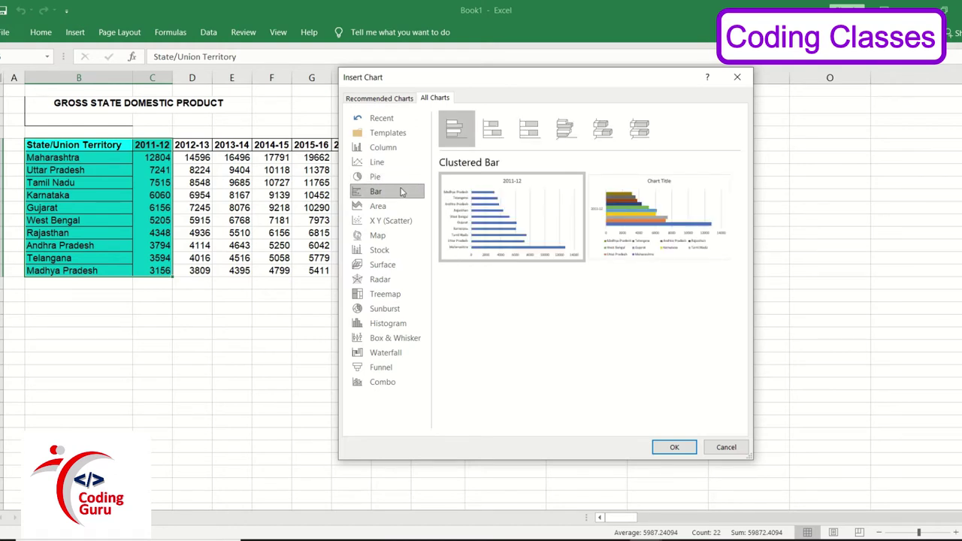
{"action": "left_click", "coordinate": [402, 149]}
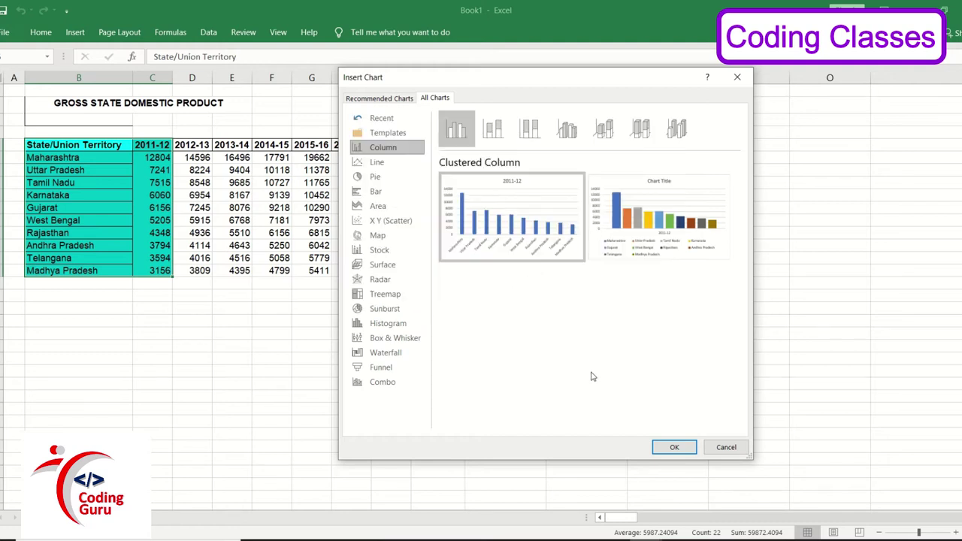
Compare the stacked, 100% and 3-D column subtypes, then insert the Clustered Column chart
{"action": "left_click", "coordinate": [503, 131]}
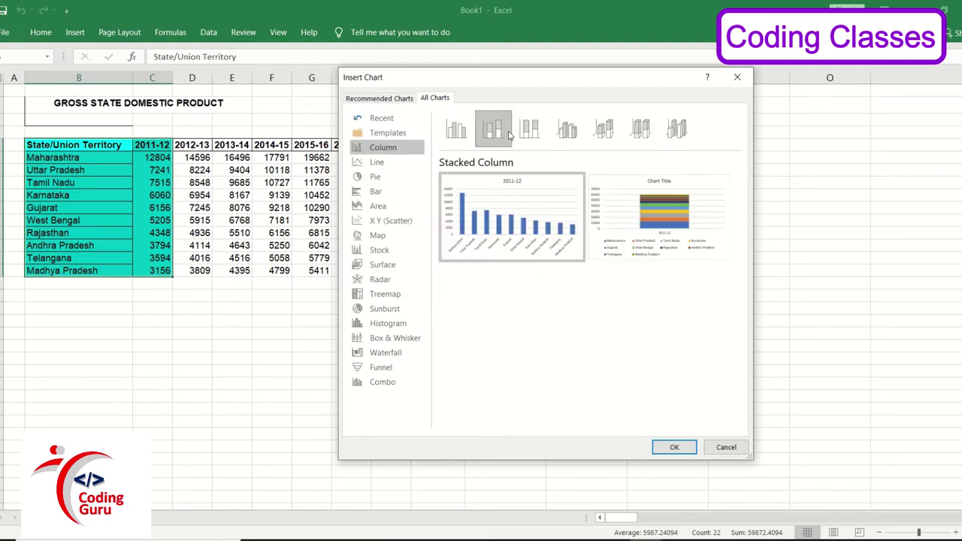
{"action": "left_click", "coordinate": [534, 135]}
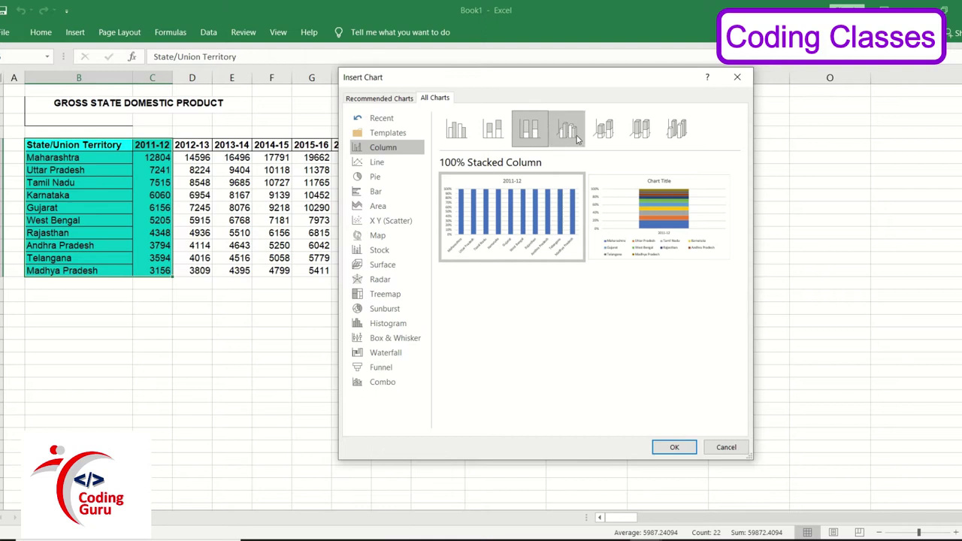
{"action": "left_click", "coordinate": [573, 137]}
{"action": "left_click", "coordinate": [611, 135]}
{"action": "left_click", "coordinate": [641, 135]}
{"action": "left_click", "coordinate": [677, 137]}
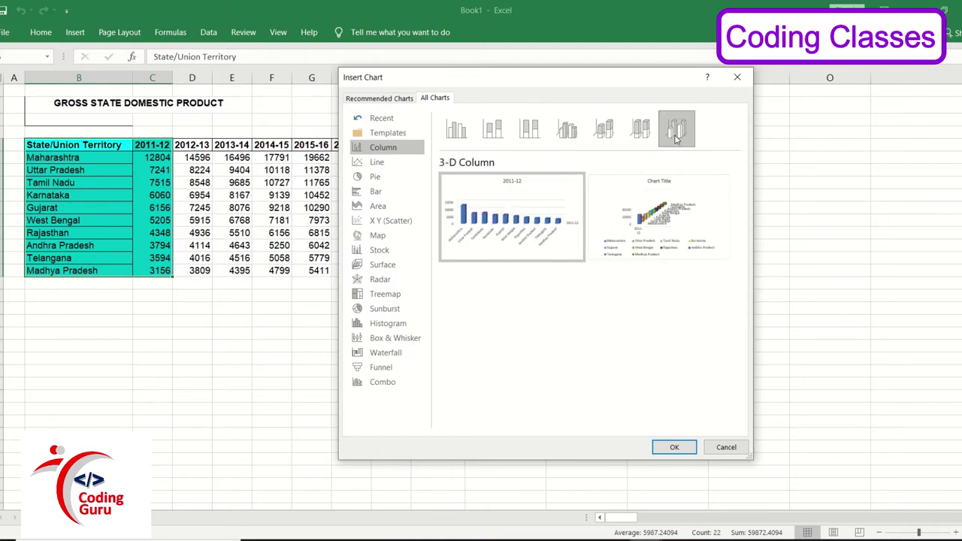
{"action": "left_click", "coordinate": [456, 130]}
{"action": "mouse_move", "coordinate": [517, 254]}
{"action": "mouse_move", "coordinate": [673, 242]}
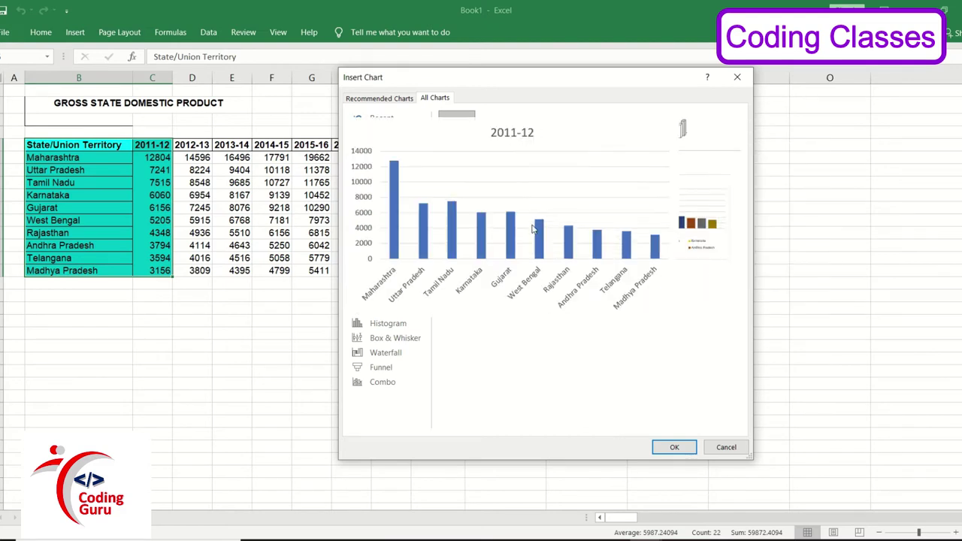
{"action": "double_click", "coordinate": [522, 226]}
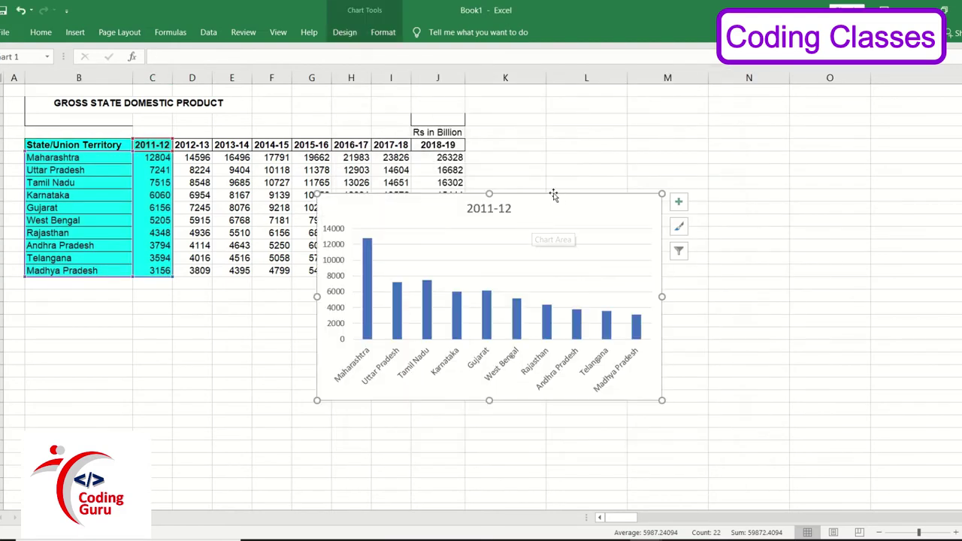
Drag the 2011-12 chart clear of the table into columns K to O
{"action": "mouse_move", "coordinate": [553, 196]}
{"action": "left_mouse_down"}
{"action": "mouse_move", "coordinate": [561, 252]}
{"action": "mouse_move", "coordinate": [431, 291]}
{"action": "left_mouse_up"}
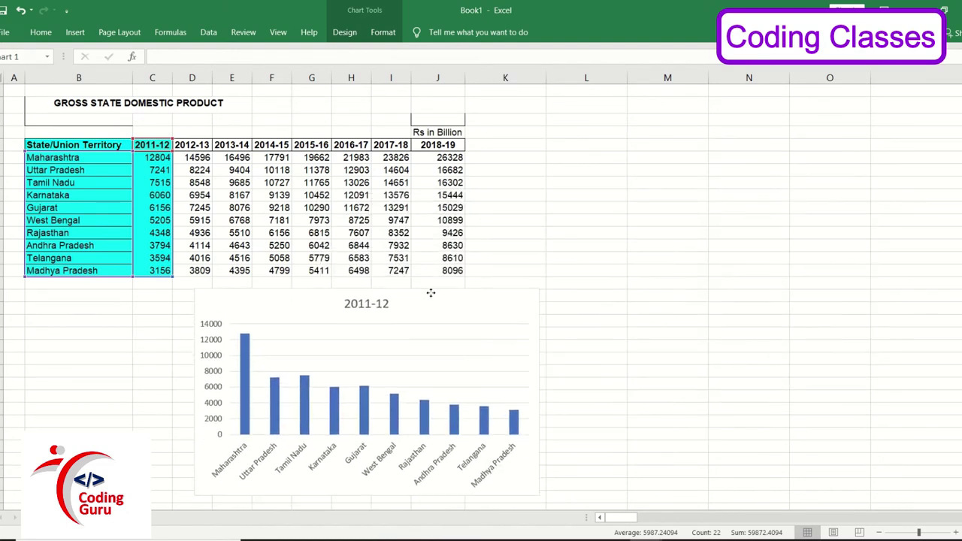
{"action": "left_click_drag", "start_coordinate": [431, 290], "coordinate": [744, 108]}
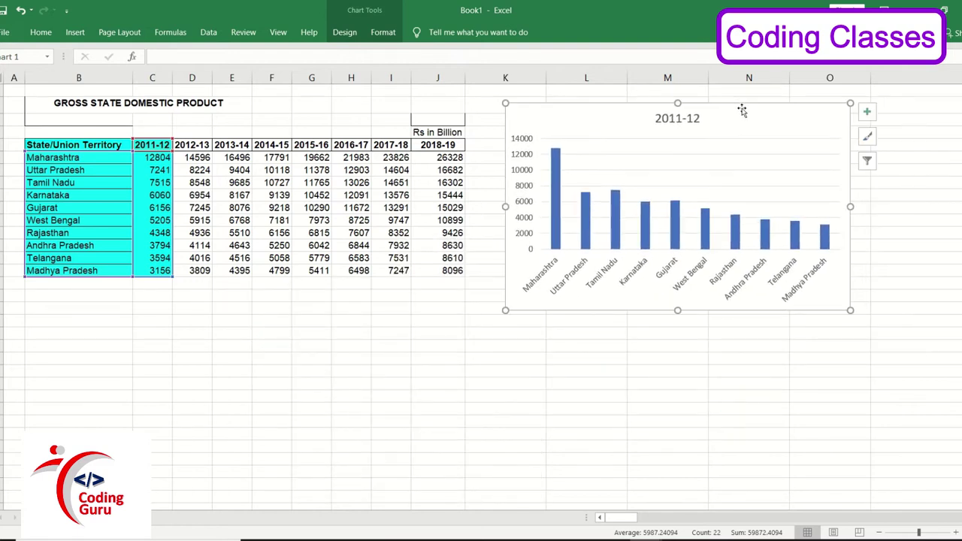
{"action": "left_click", "coordinate": [104, 169]}
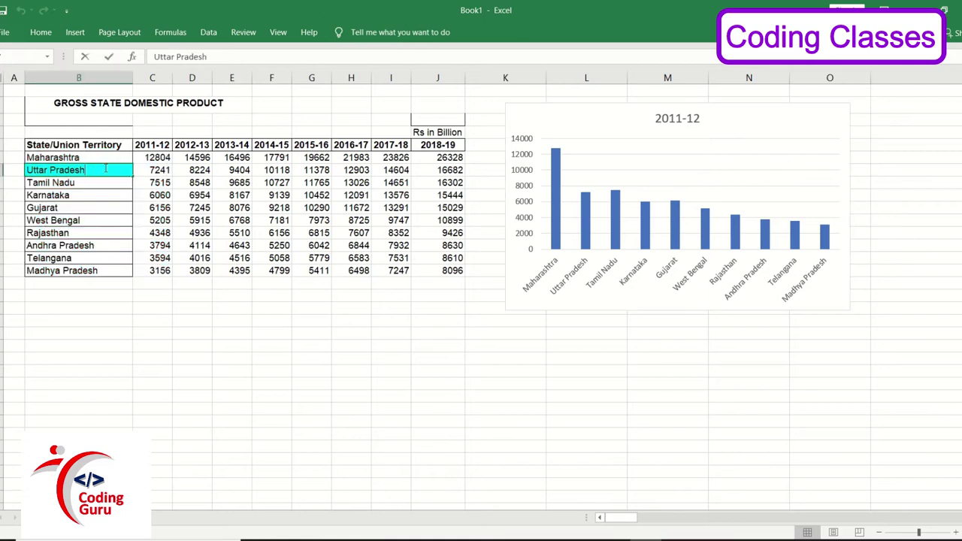
Replace Uttar Pradesh, West Bengal, Andhra Pradesh and Madhya Pradesh with UP, WB, AP and MP
{"action": "double_click", "coordinate": [104, 169]}
{"action": "left_click_drag", "start_coordinate": [104, 169], "coordinate": [23, 168]}
{"action": "type", "text": "UP"}
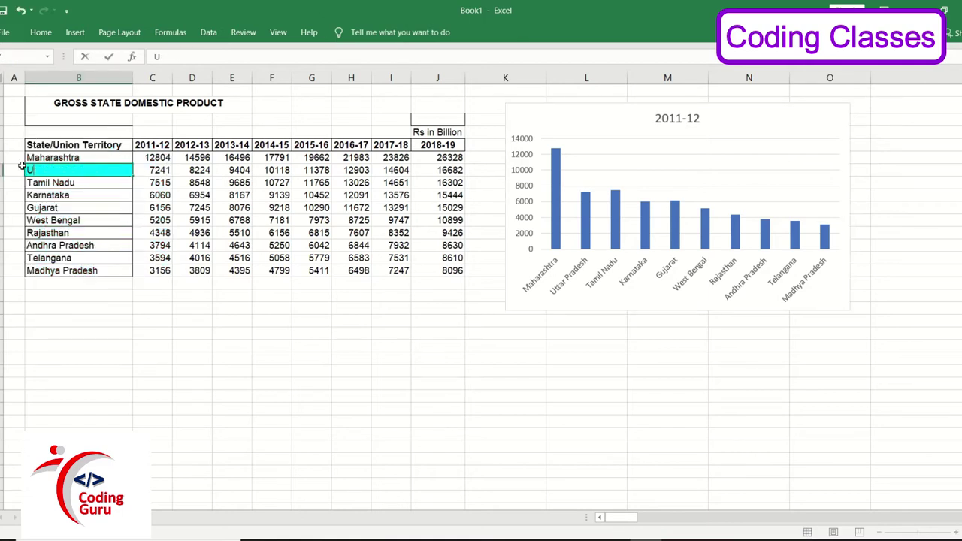
{"action": "left_click", "coordinate": [199, 319]}
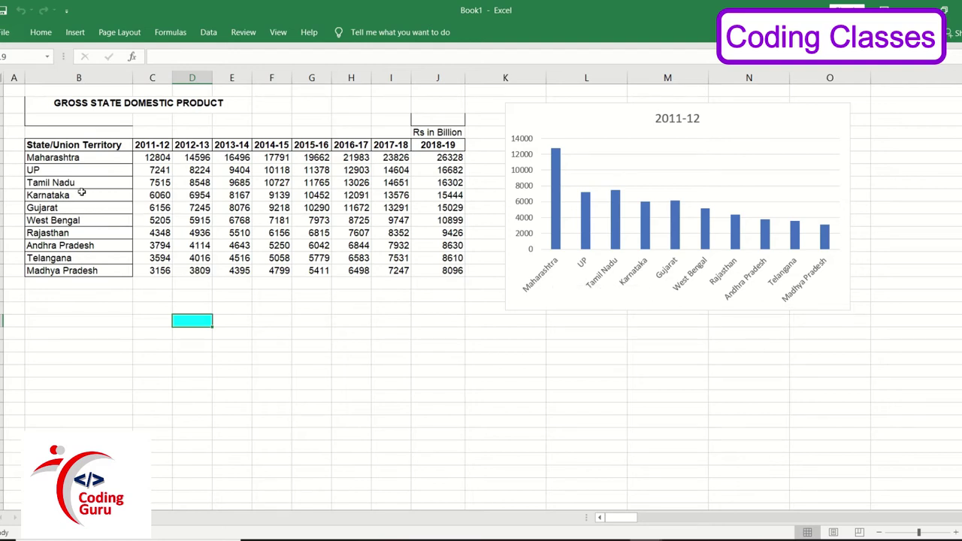
{"action": "double_click", "coordinate": [84, 217]}
{"action": "left_click_drag", "start_coordinate": [84, 217], "coordinate": [26, 220]}
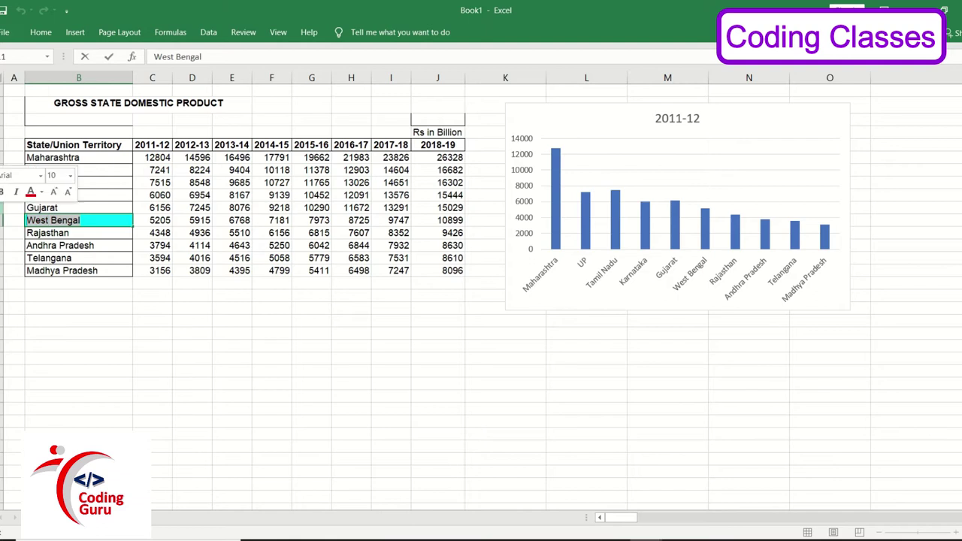
{"action": "type", "text": "WB"}
{"action": "left_click", "coordinate": [129, 328]}
{"action": "left_click", "coordinate": [101, 246]}
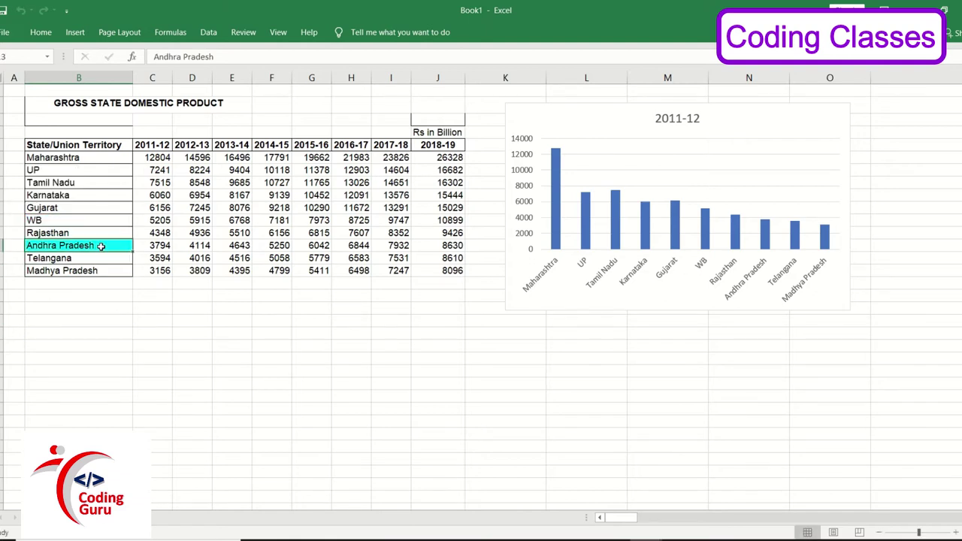
{"action": "type", "text": "AP"}
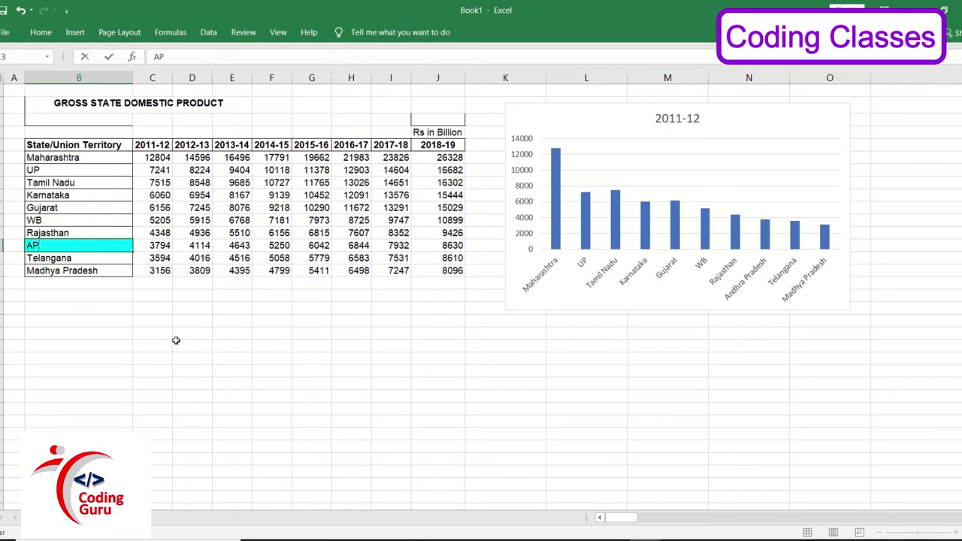
{"action": "left_click", "coordinate": [176, 343]}
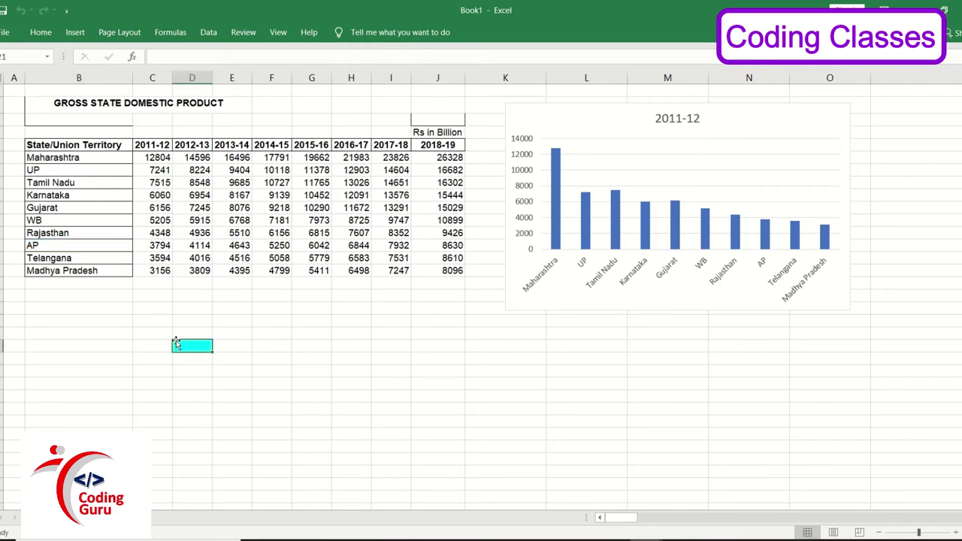
{"action": "left_click", "coordinate": [106, 270]}
{"action": "type", "text": "MP"}
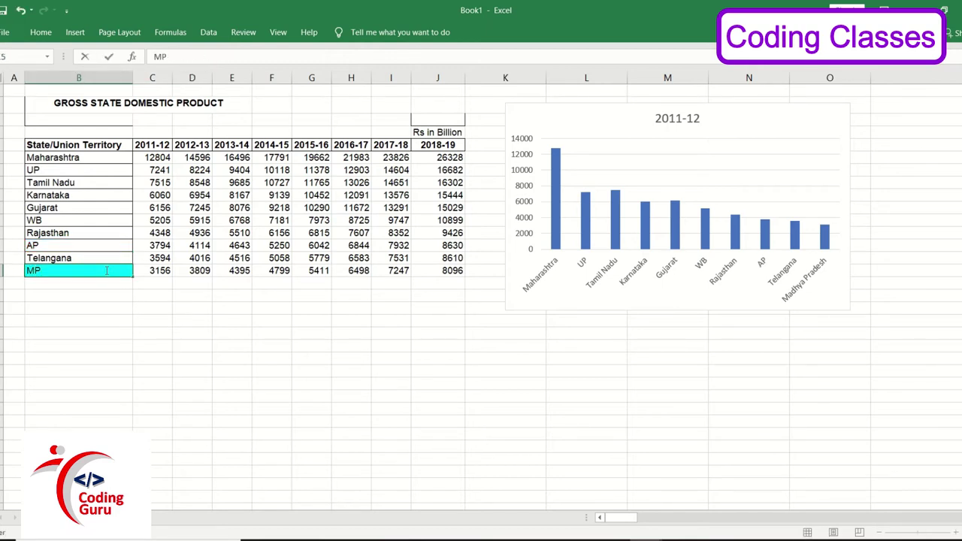
{"action": "left_click", "coordinate": [83, 257]}
Trim Rajasthan, Gujarat, Tamil Nadu and Maharashtra down to Raj., Guj, TN and Mah
{"action": "double_click", "coordinate": [84, 257]}
{"action": "key", "text": "BackSpace"}
{"action": "key", "text": "BackSpace"}
{"action": "key", "text": "BackSpace"}
{"action": "key", "text": "BackSpace"}
{"action": "key", "text": "BackSpace"}
{"action": "key", "text": "BackSpace"}
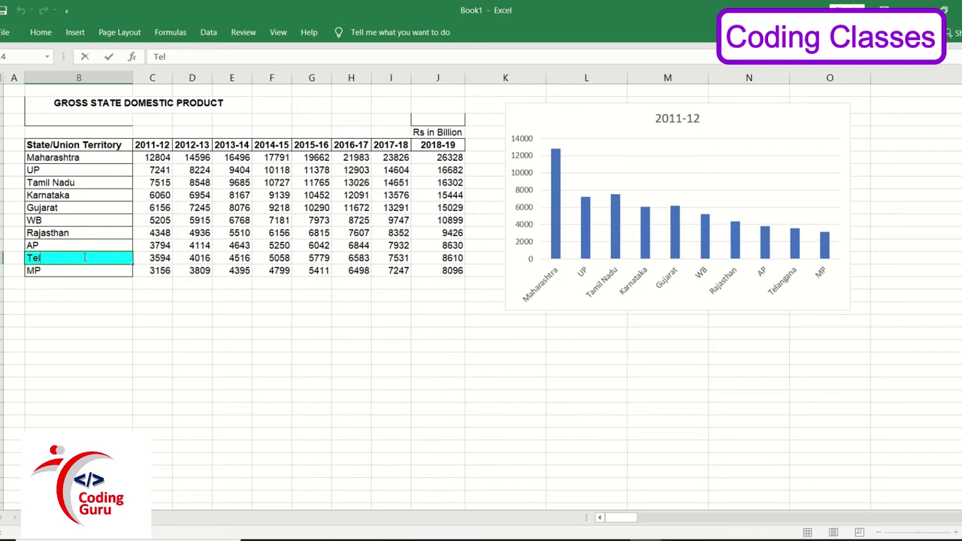
{"action": "key", "text": "Escape"}
{"action": "double_click", "coordinate": [81, 236]}
{"action": "key", "text": "BackSpace"}
{"action": "key", "text": "BackSpace"}
{"action": "key", "text": "BackSpace"}
{"action": "key", "text": "BackSpace"}
{"action": "double_click", "coordinate": [75, 210]}
{"action": "key", "text": "BackSpace"}
{"action": "key", "text": "BackSpace"}
{"action": "key", "text": "BackSpace"}
{"action": "key", "text": "BackSpace"}
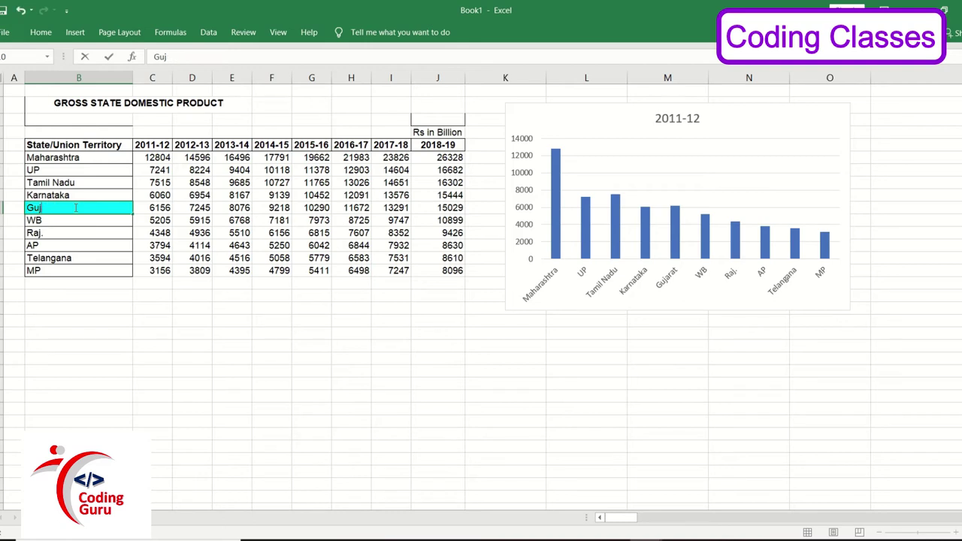
{"action": "double_click", "coordinate": [78, 184]}
{"action": "key", "text": "BackSpace"}
{"action": "key", "text": "BackSpace"}
{"action": "key", "text": "BackSpace"}
{"action": "key", "text": "BackSpace"}
{"action": "key", "text": "BackSpace"}
{"action": "key", "text": "BackSpace"}
{"action": "key", "text": "BackSpace"}
{"action": "key", "text": "BackSpace"}
{"action": "key", "text": "BackSpace"}
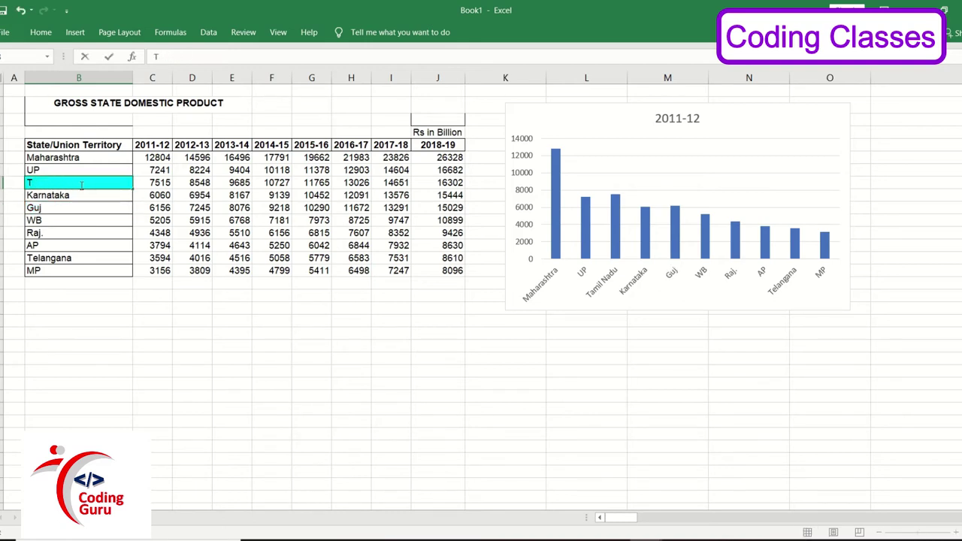
{"action": "type", "text": "N"}
{"action": "double_click", "coordinate": [91, 157]}
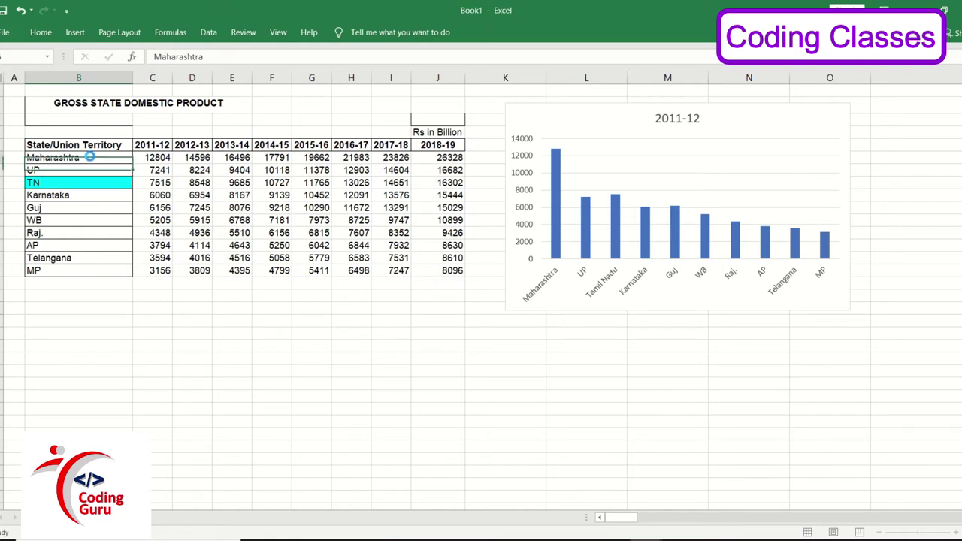
{"action": "key", "text": "BackSpace"}
{"action": "key", "text": "BackSpace"}
{"action": "key", "text": "BackSpace"}
{"action": "key", "text": "BackSpace"}
{"action": "key", "text": "BackSpace"}
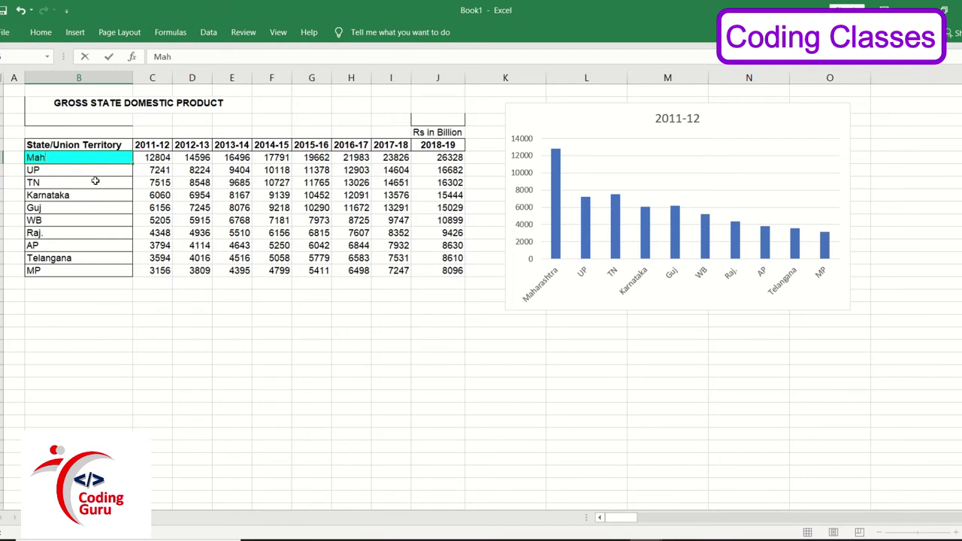
Shorten Telangana to Tlgn and Karnataka to Kar
{"action": "double_click", "coordinate": [76, 259]}
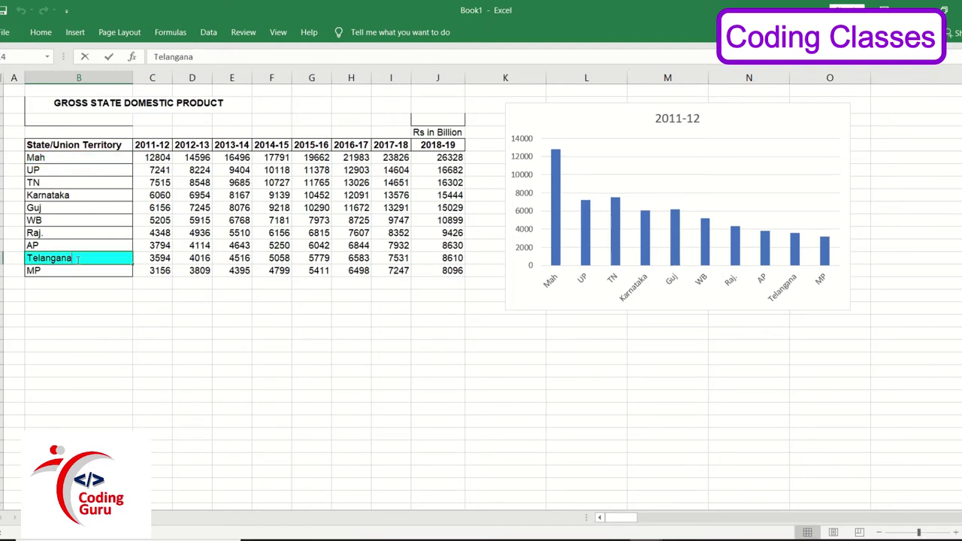
{"action": "left_click_drag", "start_coordinate": [78, 258], "coordinate": [33, 258]}
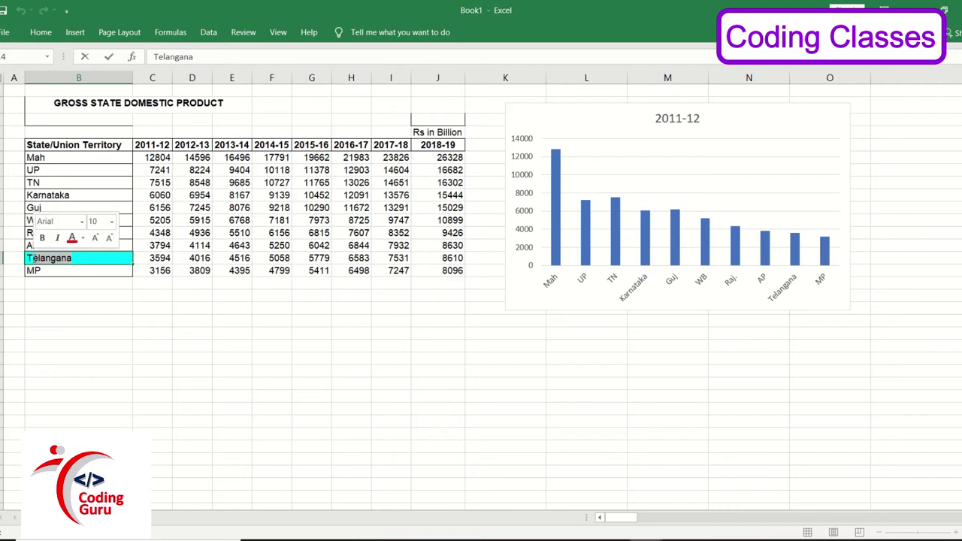
{"action": "type", "text": "lgn"}
{"action": "left_click", "coordinate": [107, 320]}
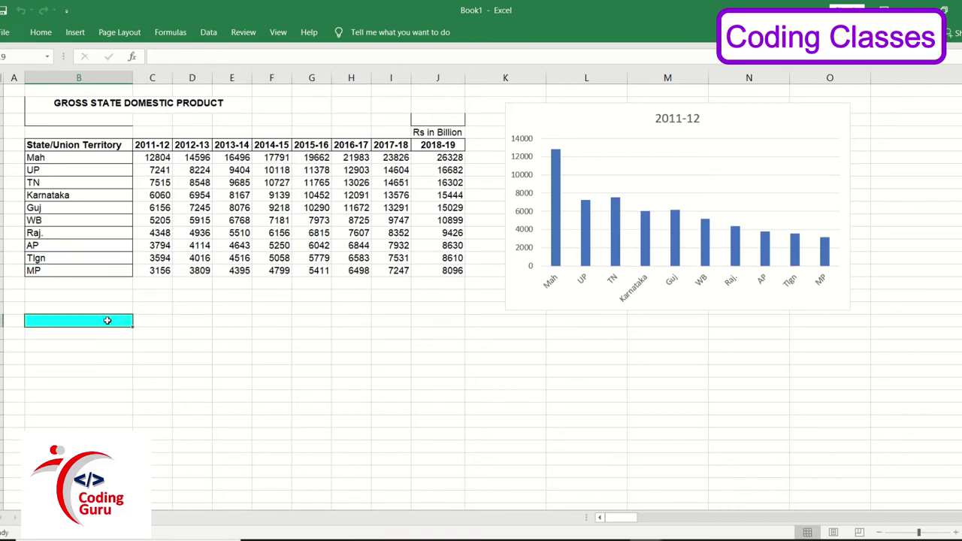
{"action": "double_click", "coordinate": [79, 195]}
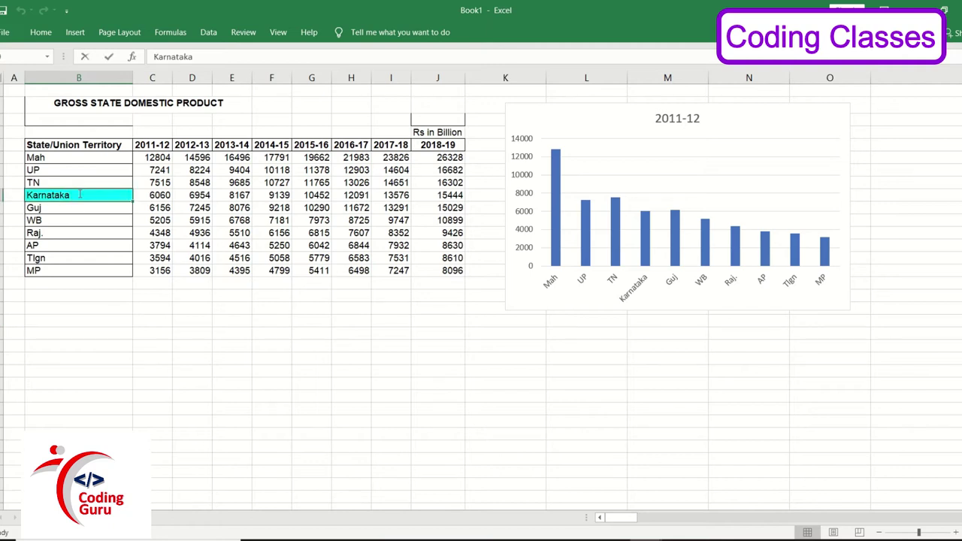
{"action": "key", "text": "BackSpace"}
{"action": "key", "text": "BackSpace"}
{"action": "key", "text": "BackSpace"}
{"action": "key", "text": "BackSpace"}
{"action": "key", "text": "BackSpace"}
{"action": "key", "text": "BackSpace"}
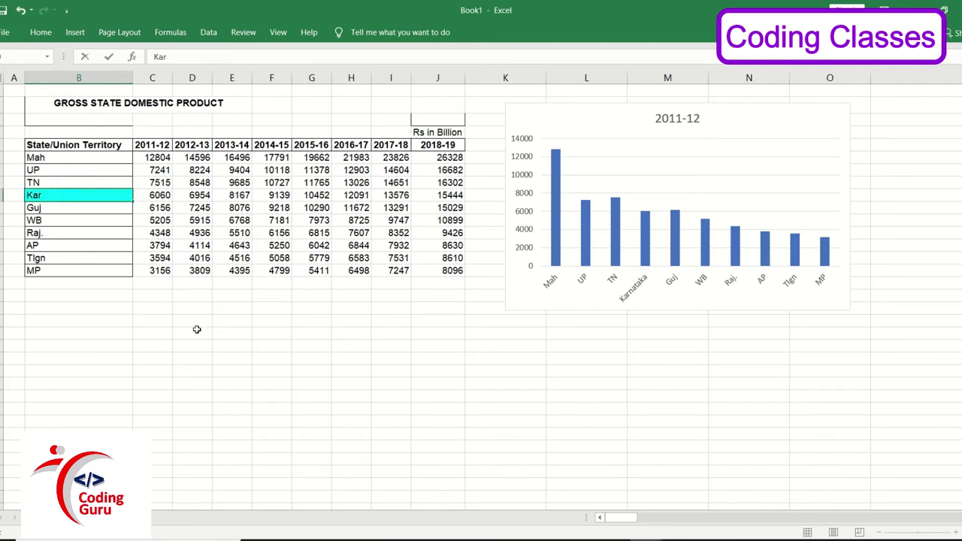
{"action": "left_click", "coordinate": [208, 345]}
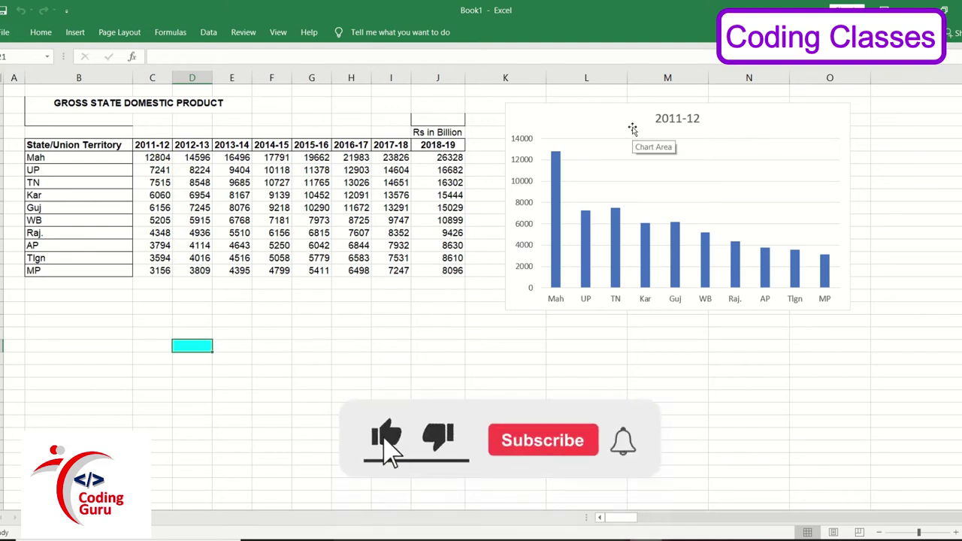
Move the 2011-12 chart left and down so it partly overlaps the table
{"action": "left_click_drag", "start_coordinate": [633, 133], "coordinate": [641, 160]}
{"action": "left_click", "coordinate": [681, 155]}
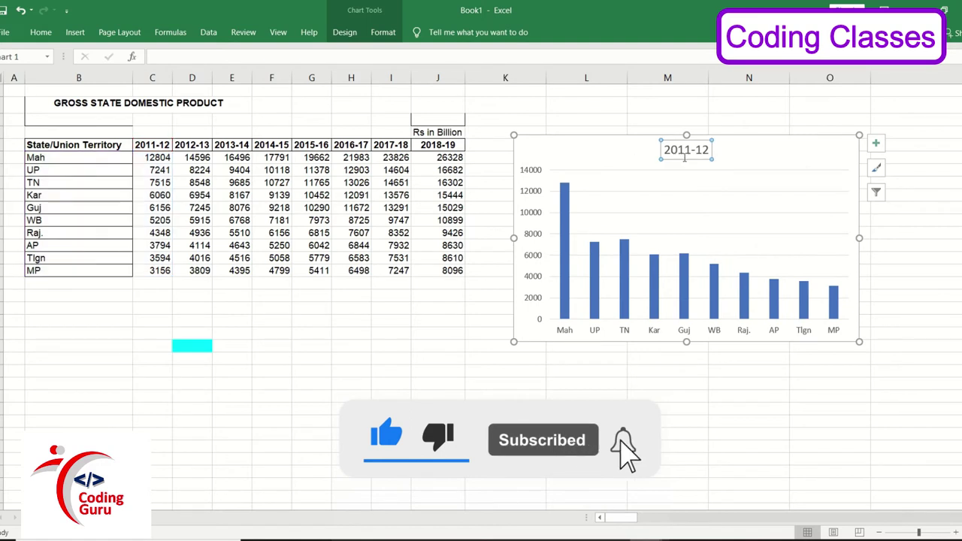
{"action": "double_click", "coordinate": [618, 153]}
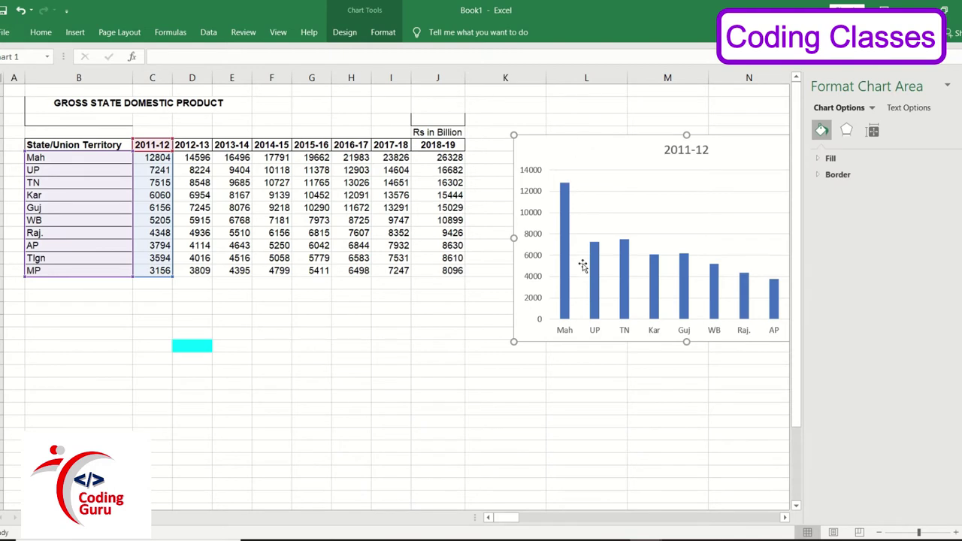
{"action": "left_click", "coordinate": [625, 172]}
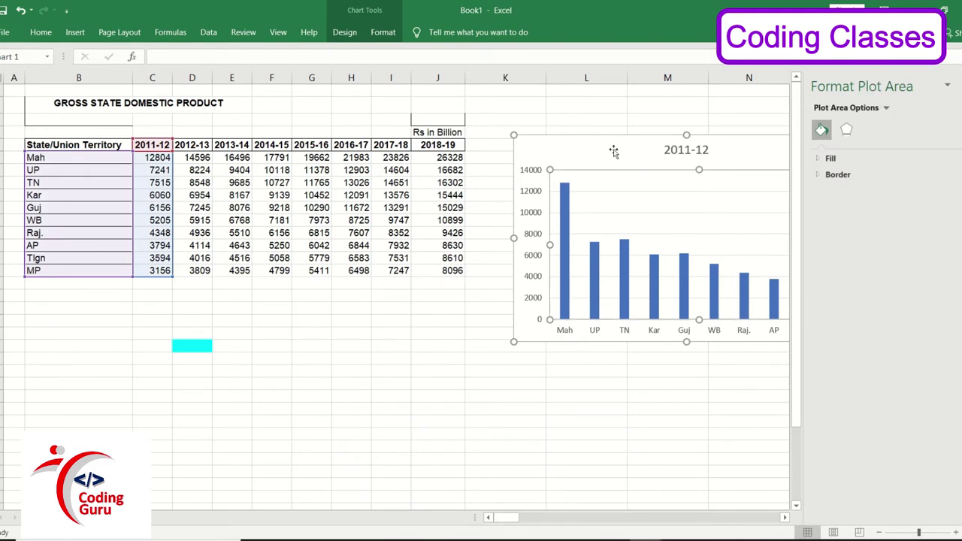
{"action": "left_click", "coordinate": [614, 150]}
{"action": "left_click_drag", "start_coordinate": [614, 151], "coordinate": [277, 248]}
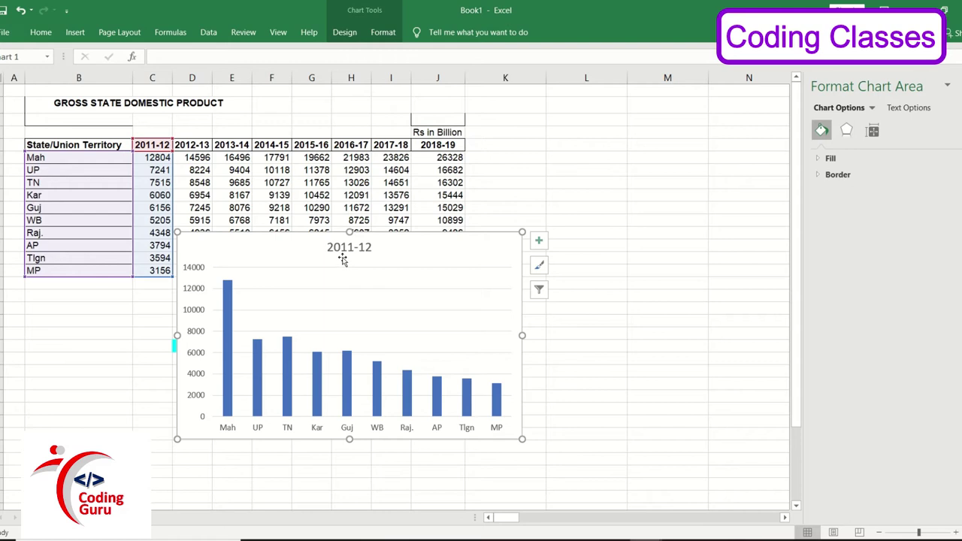
Select the chart title, then bring up the vertical value axis options
{"action": "left_click", "coordinate": [345, 252]}
{"action": "double_click", "coordinate": [345, 252]}
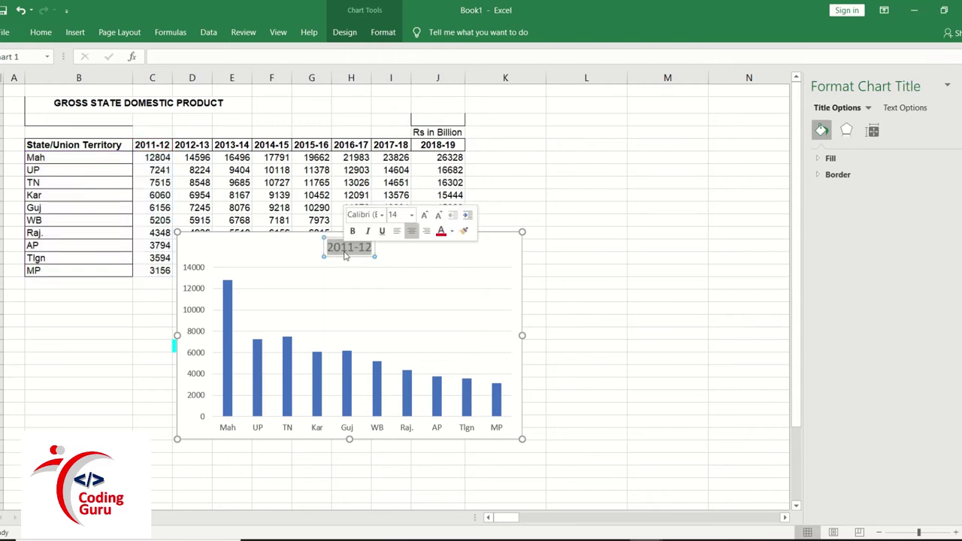
{"action": "left_click", "coordinate": [270, 258]}
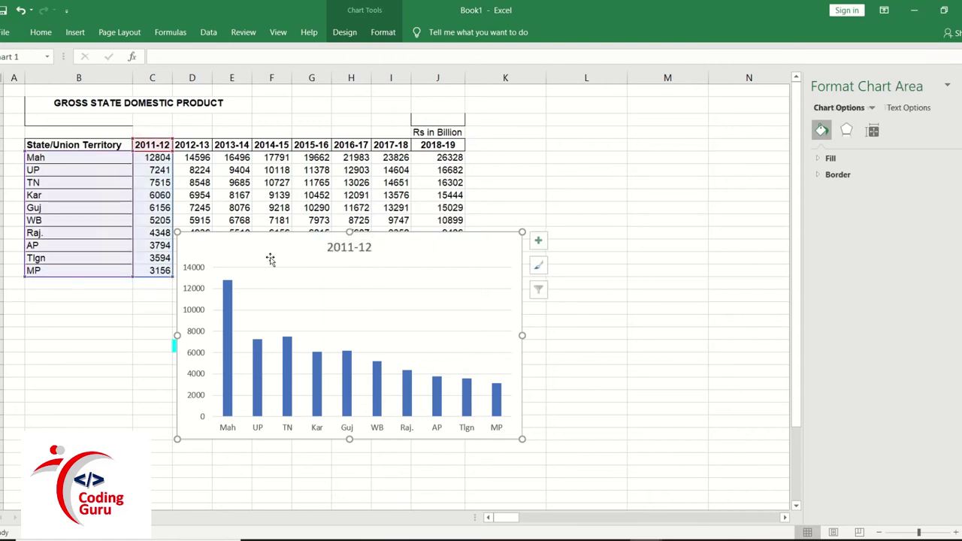
{"action": "left_click", "coordinate": [194, 354]}
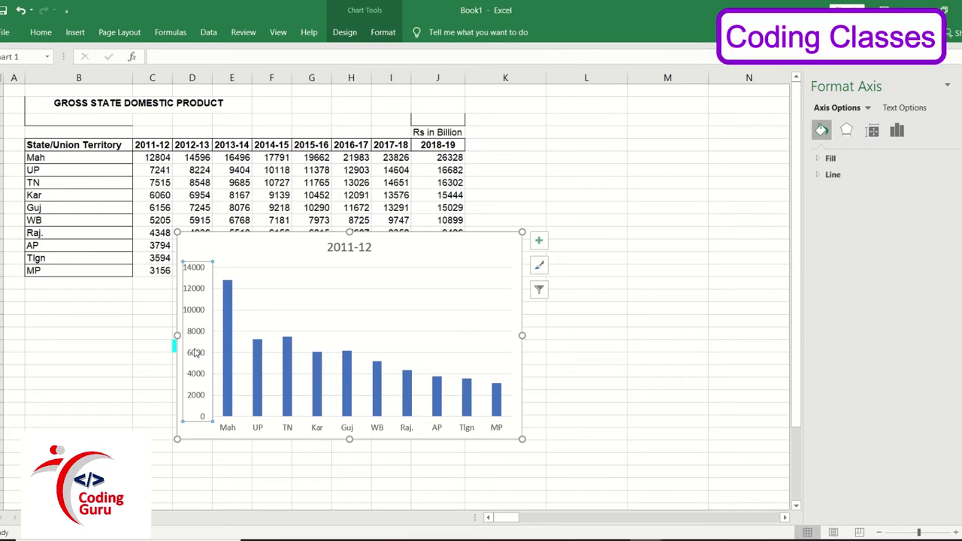
{"action": "right_click", "coordinate": [194, 354]}
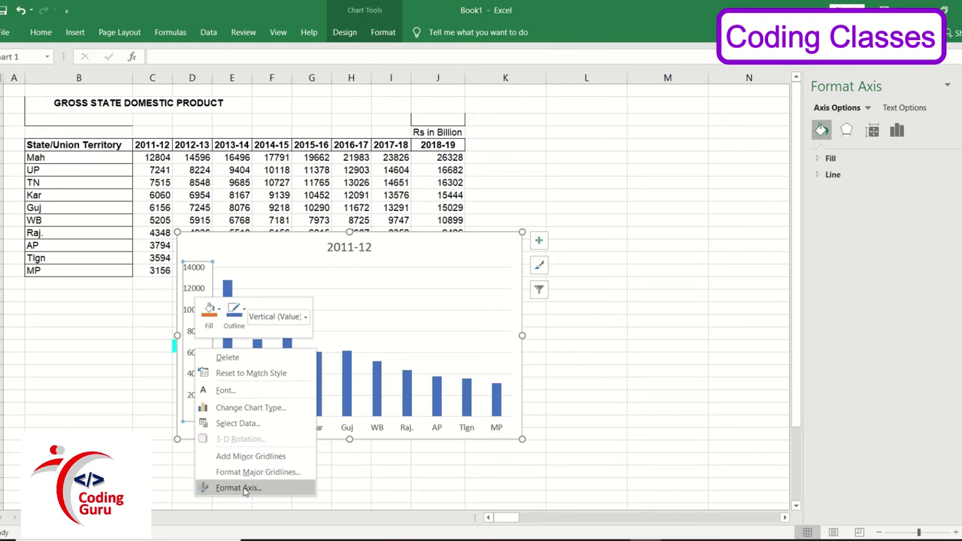
In Format Axis, set the minimum bound to 100 and the maximum to 13000
{"action": "left_click", "coordinate": [239, 488]}
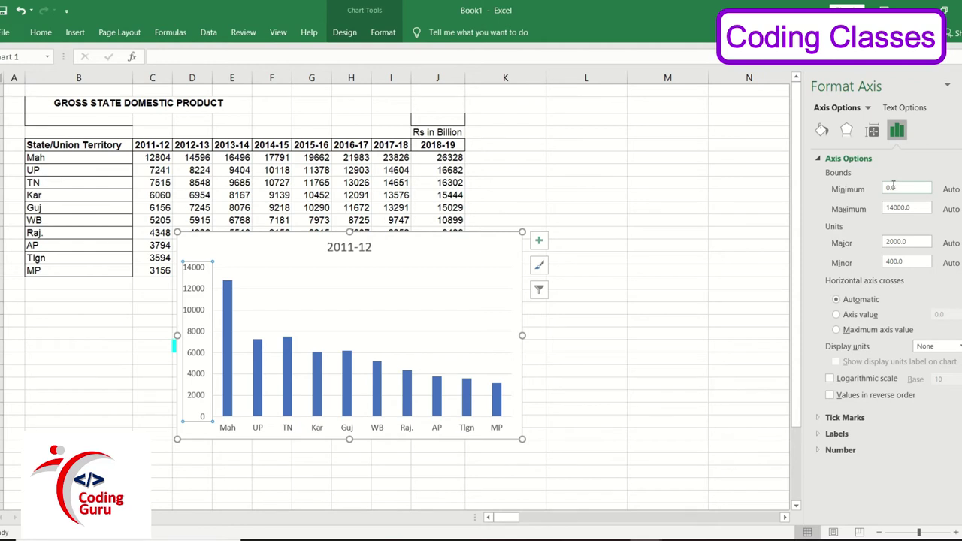
{"action": "left_click", "coordinate": [889, 187]}
{"action": "type", "text": "1000"}
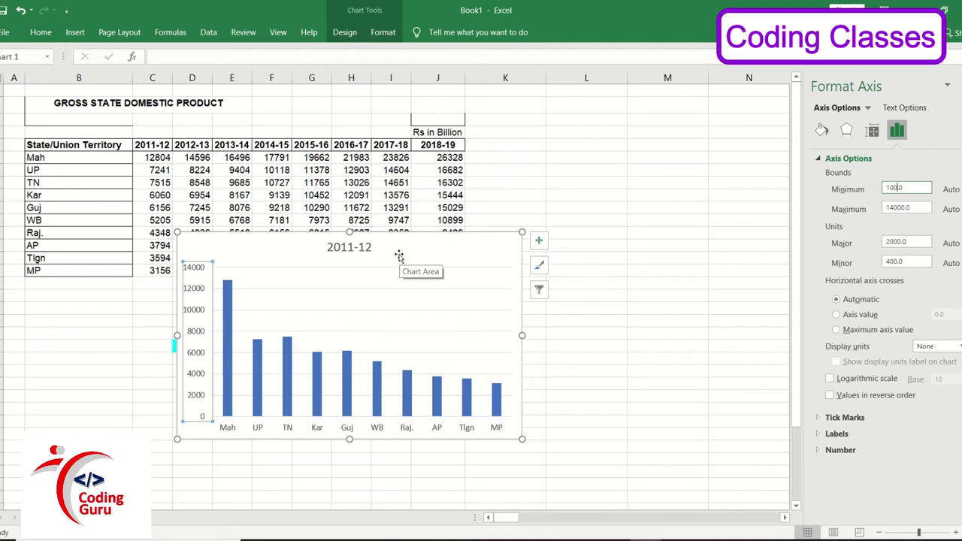
{"action": "left_click", "coordinate": [893, 208]}
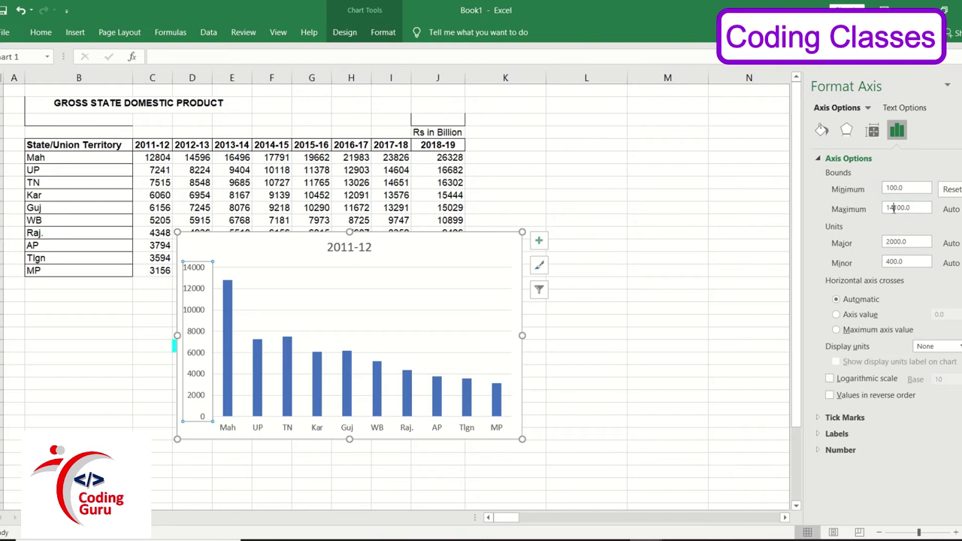
{"action": "key", "text": "BackSpace"}
{"action": "type", "text": "3"}
{"action": "key", "text": "Delete"}
{"action": "type", "text": "0"}
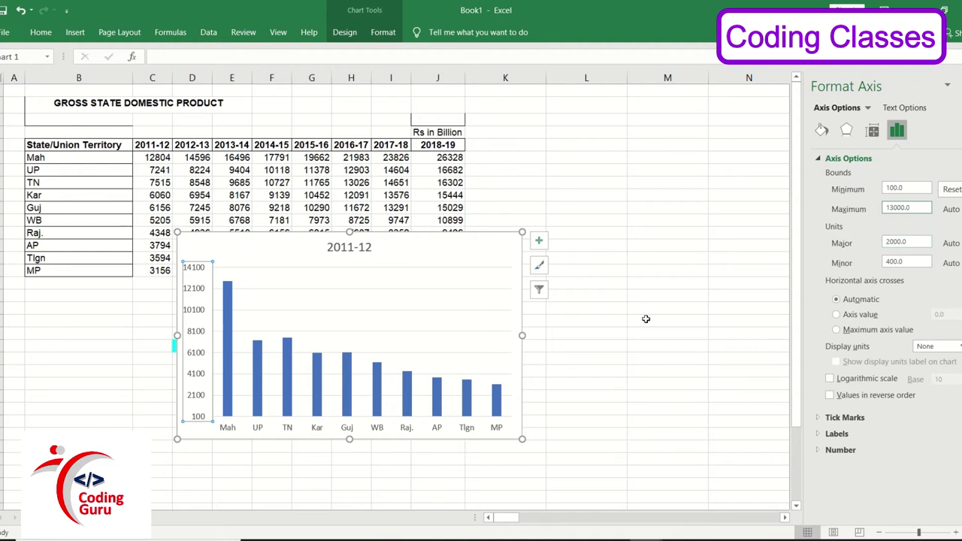
{"action": "left_click", "coordinate": [907, 242]}
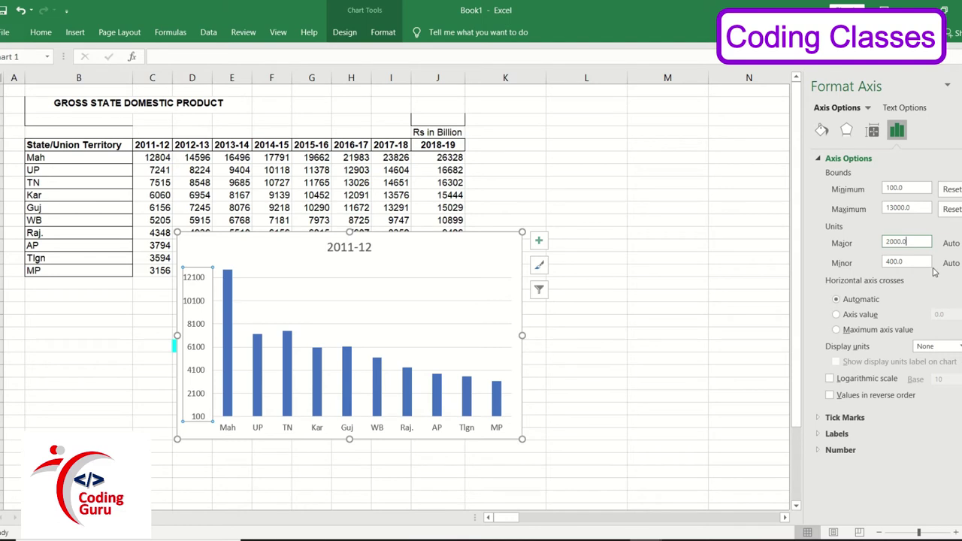
Correct the maximum bound to 13100 and set the major unit to 1000
{"action": "left_click", "coordinate": [895, 207]}
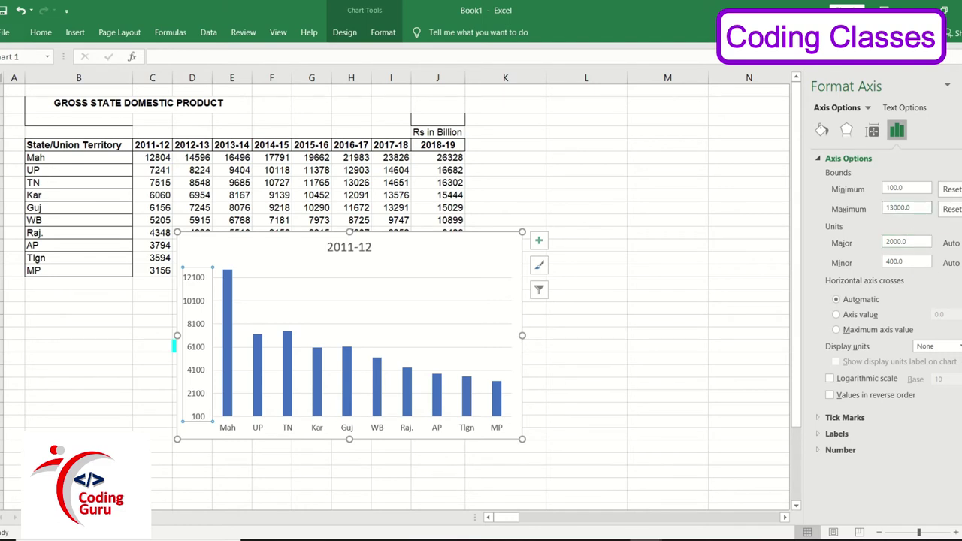
{"action": "type", "text": "1"}
{"action": "left_click", "coordinate": [927, 241]}
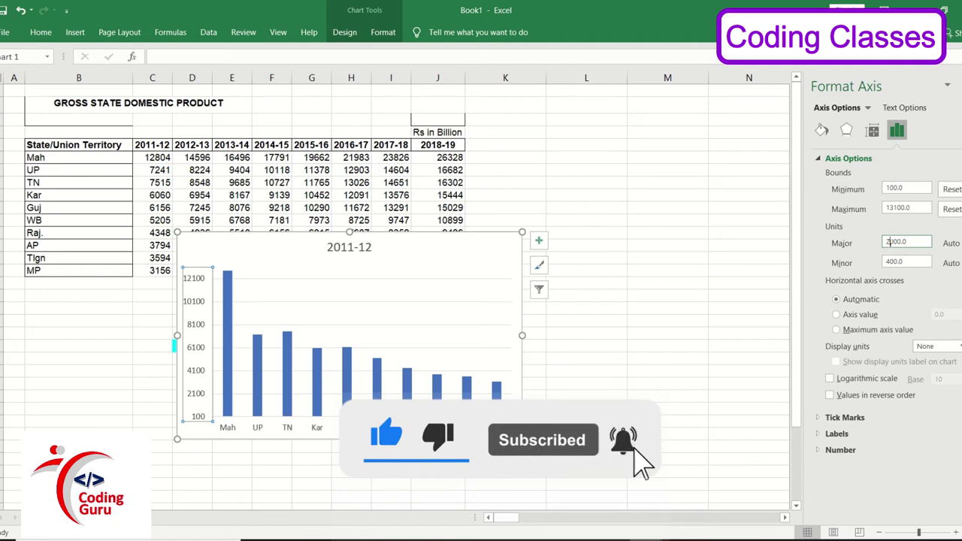
{"action": "key", "text": "BackSpace"}
{"action": "type", "text": "1"}
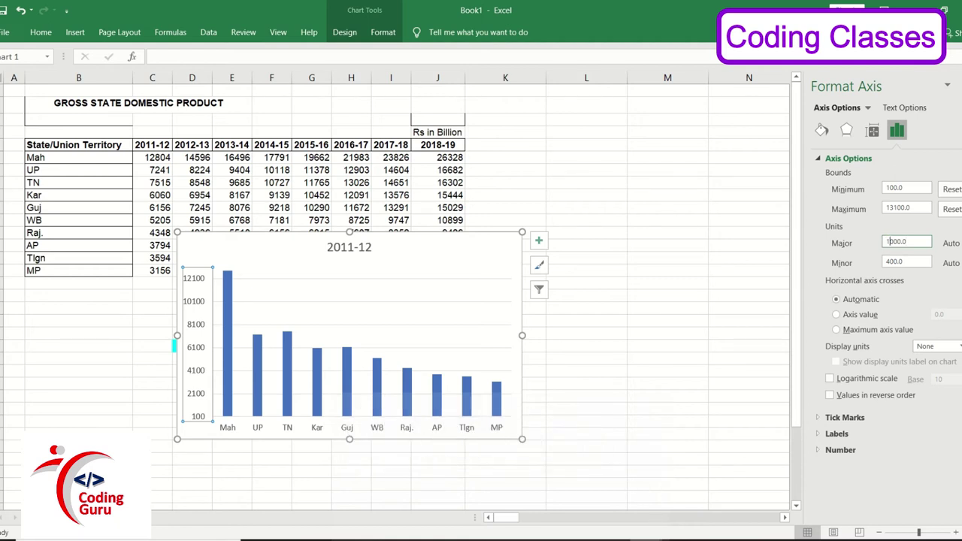
{"action": "left_click", "coordinate": [919, 261]}
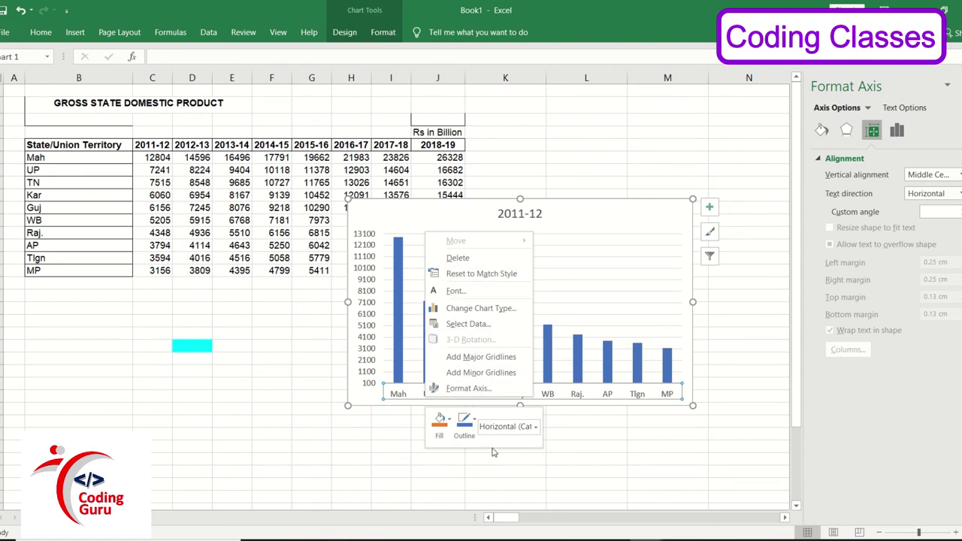
{"action": "left_click", "coordinate": [537, 426]}
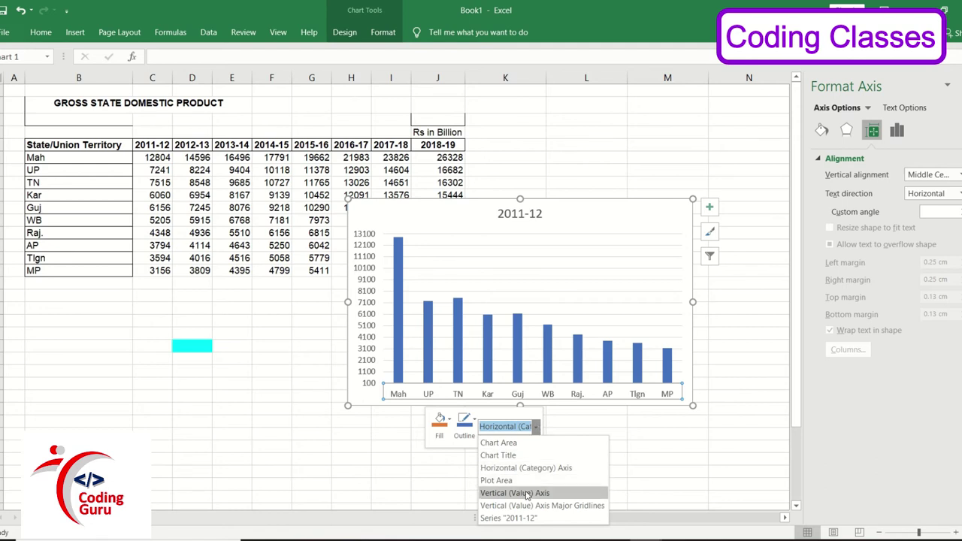
Fill the Mah column orange
{"action": "left_click", "coordinate": [444, 430]}
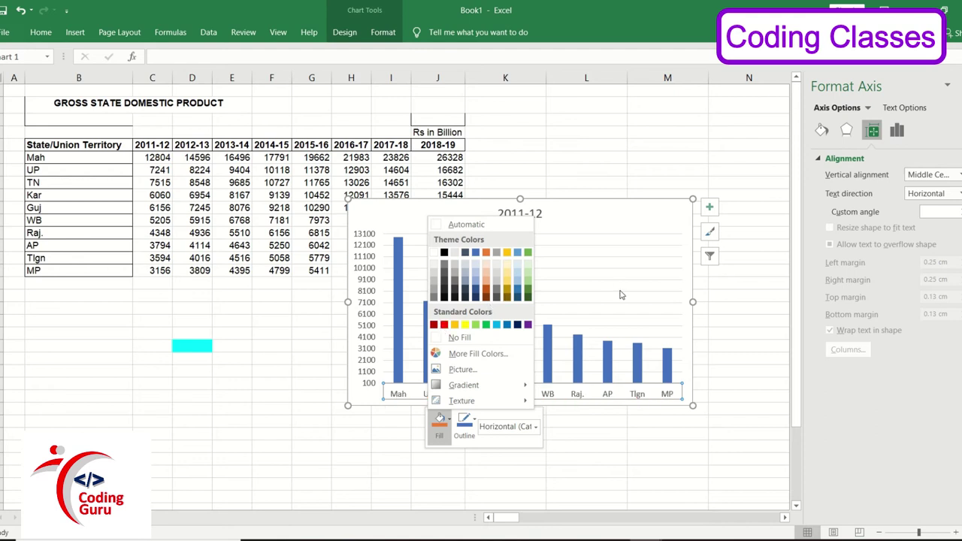
{"action": "left_click", "coordinate": [459, 337]}
{"action": "left_click", "coordinate": [399, 338]}
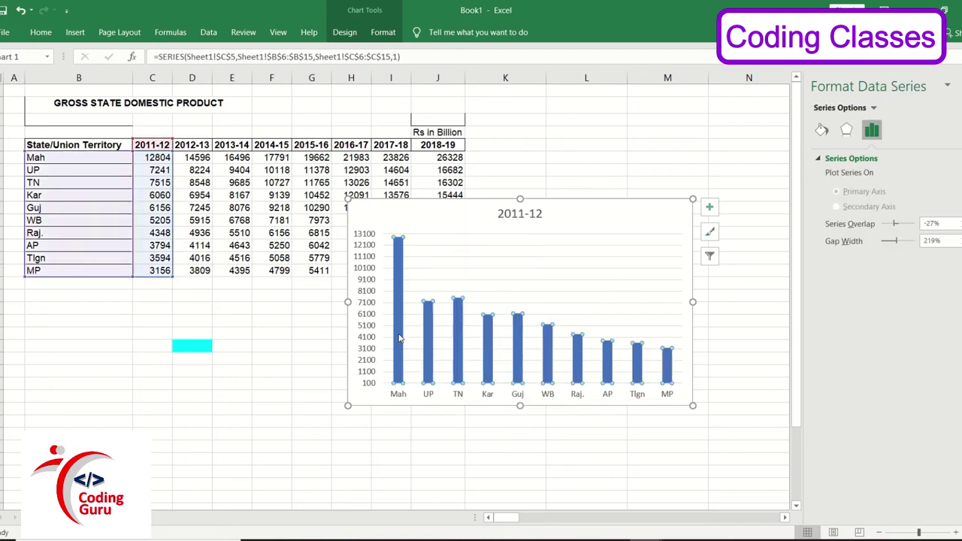
{"action": "left_click", "coordinate": [399, 338]}
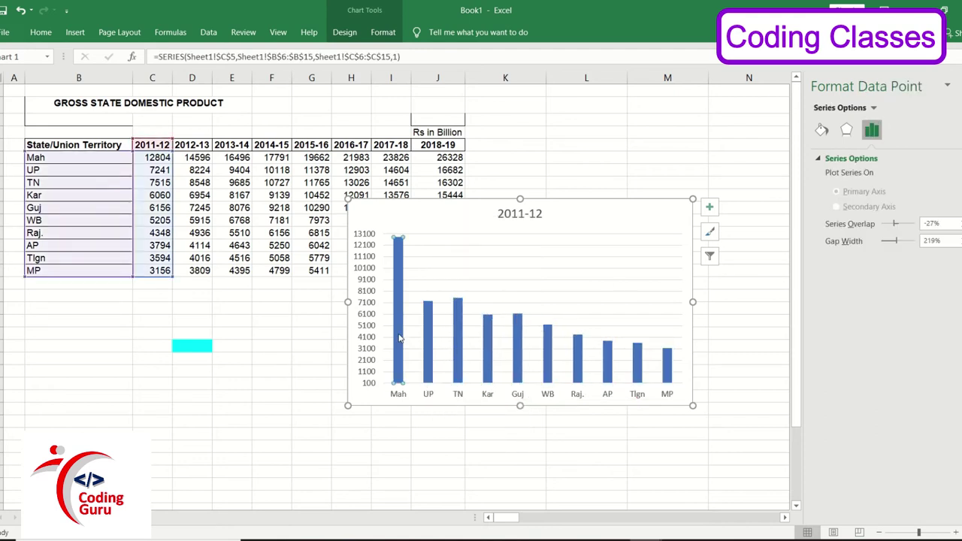
{"action": "right_click", "coordinate": [400, 339]}
{"action": "left_click", "coordinate": [413, 299]}
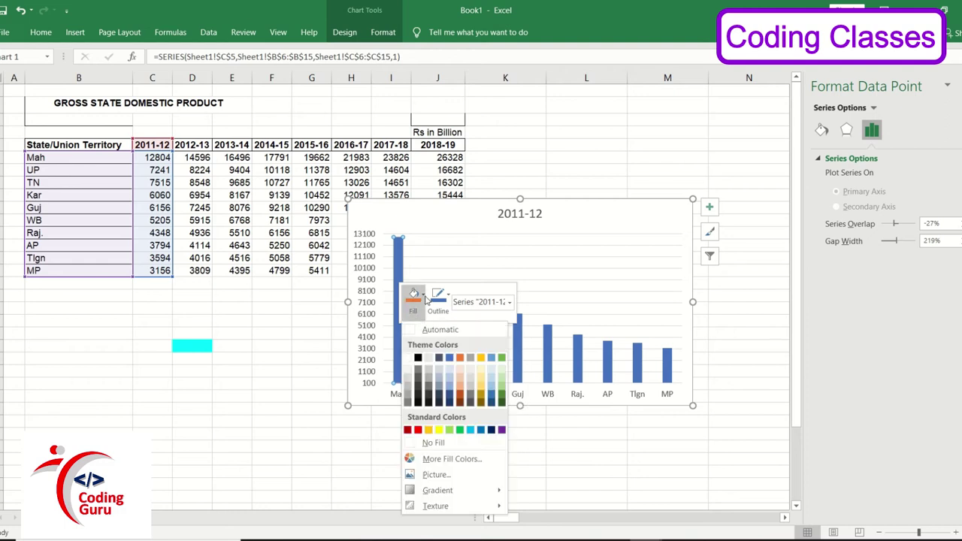
{"action": "left_click", "coordinate": [460, 359]}
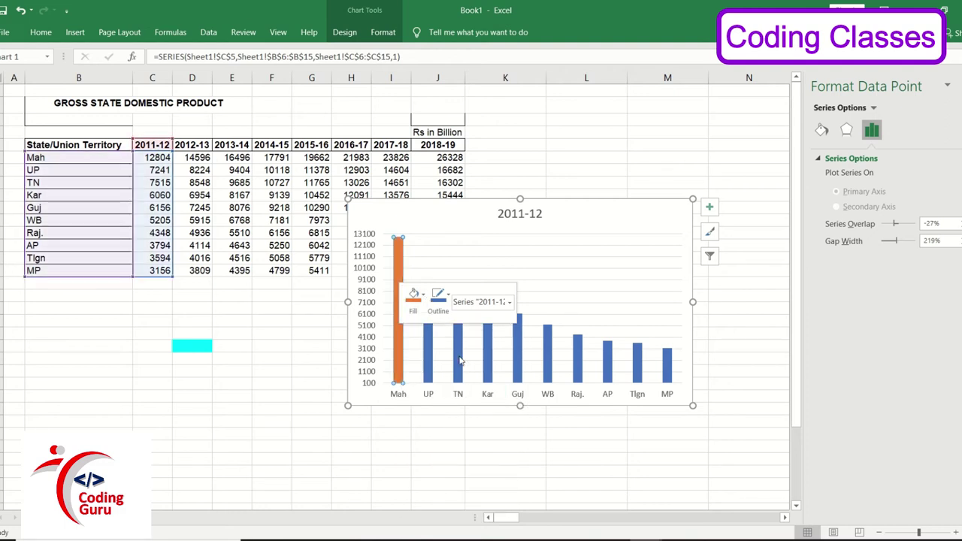
Colour the UP column green and the TN column light blue
{"action": "left_click", "coordinate": [431, 365]}
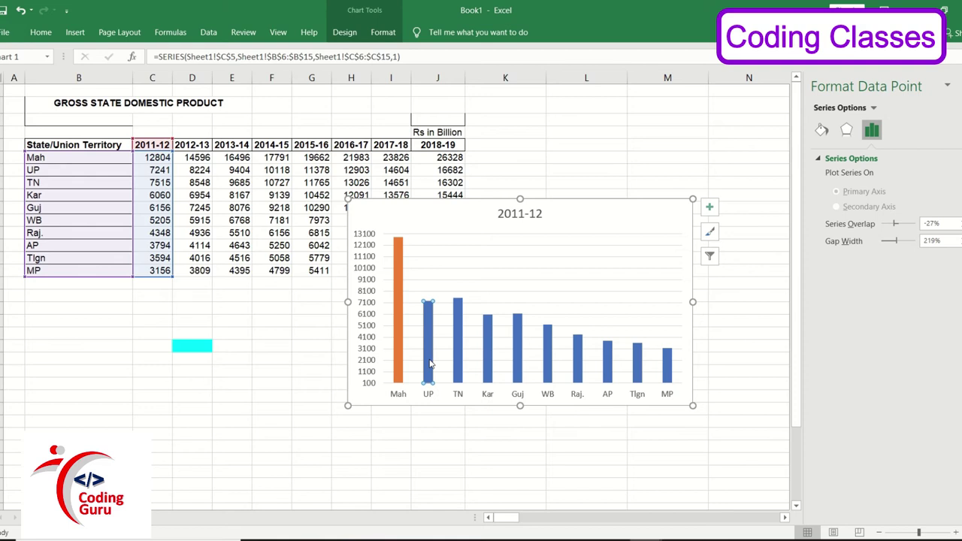
{"action": "right_click", "coordinate": [431, 364]}
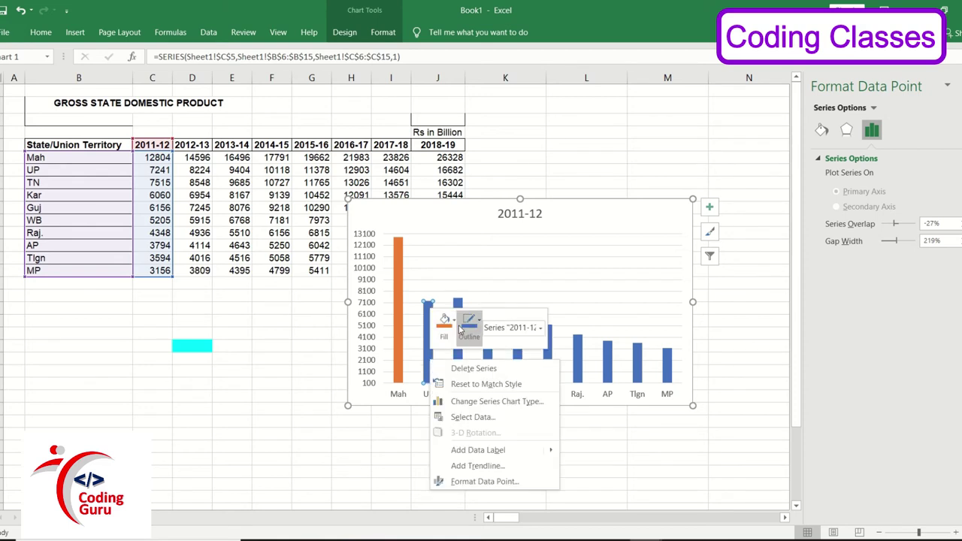
{"action": "left_click", "coordinate": [468, 323]}
{"action": "left_click", "coordinate": [445, 322]}
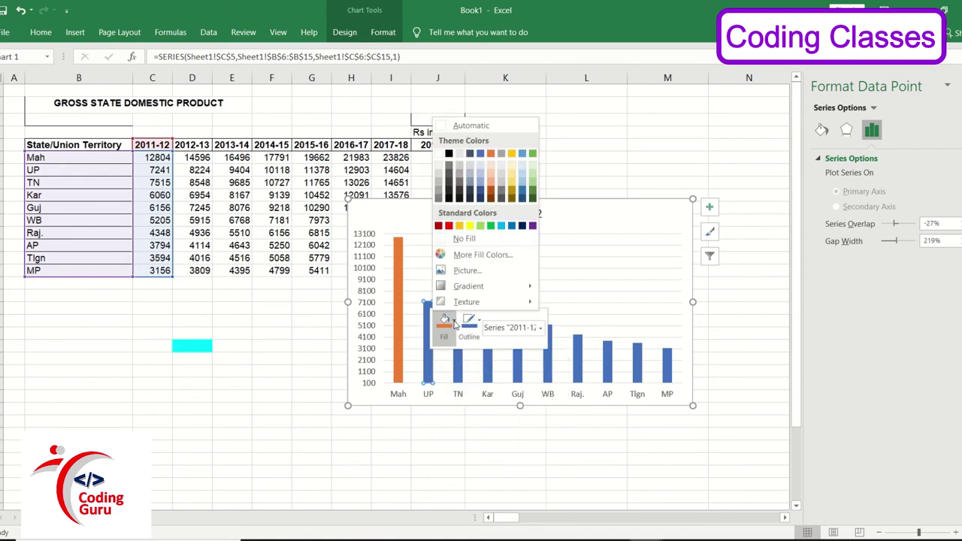
{"action": "left_click", "coordinate": [480, 226]}
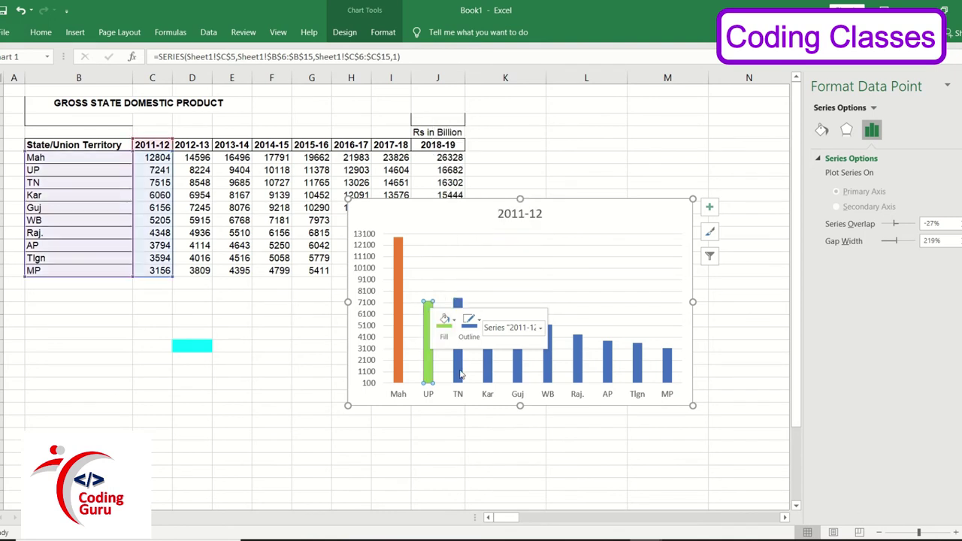
{"action": "left_click", "coordinate": [461, 375]}
{"action": "right_click", "coordinate": [461, 375]}
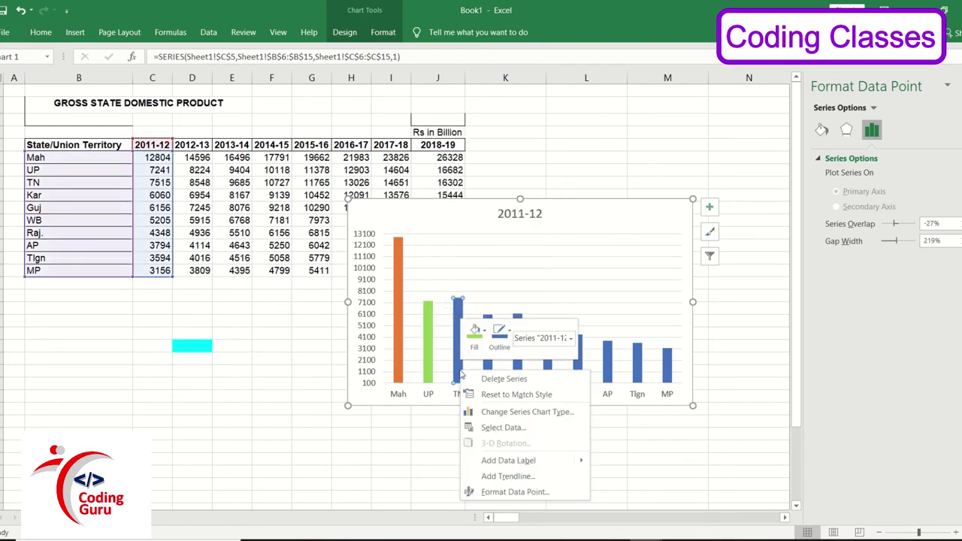
{"action": "left_click", "coordinate": [484, 331]}
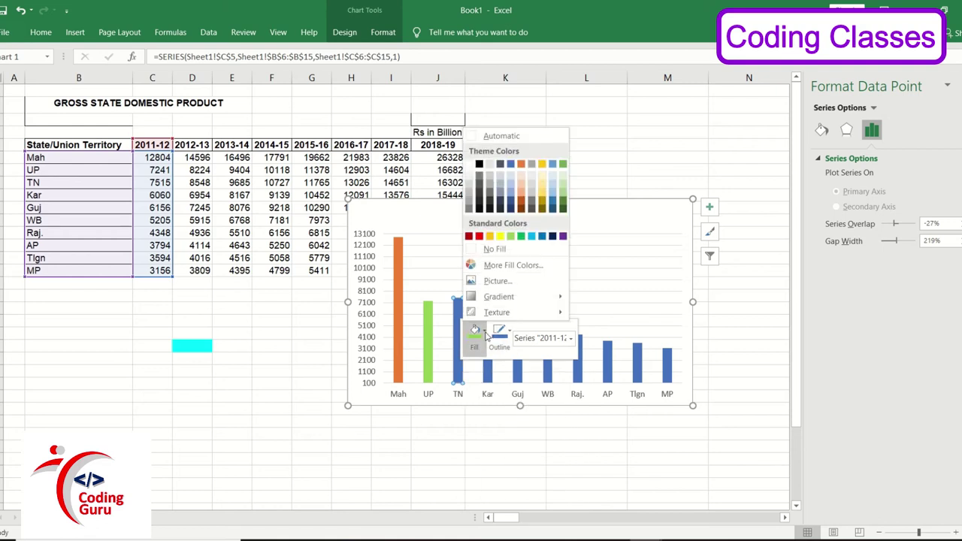
{"action": "left_click", "coordinate": [535, 240]}
{"action": "left_click_drag", "start_coordinate": [192, 341], "coordinate": [667, 157]}
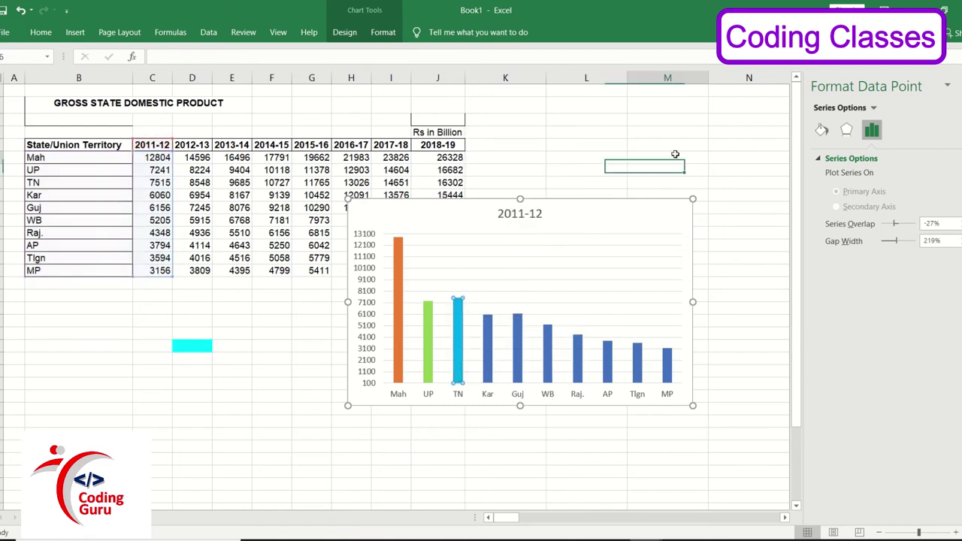
Nudge the chart lower and inspect formatting for its title, gridlines, plot area and chart area
{"action": "left_click", "coordinate": [602, 227]}
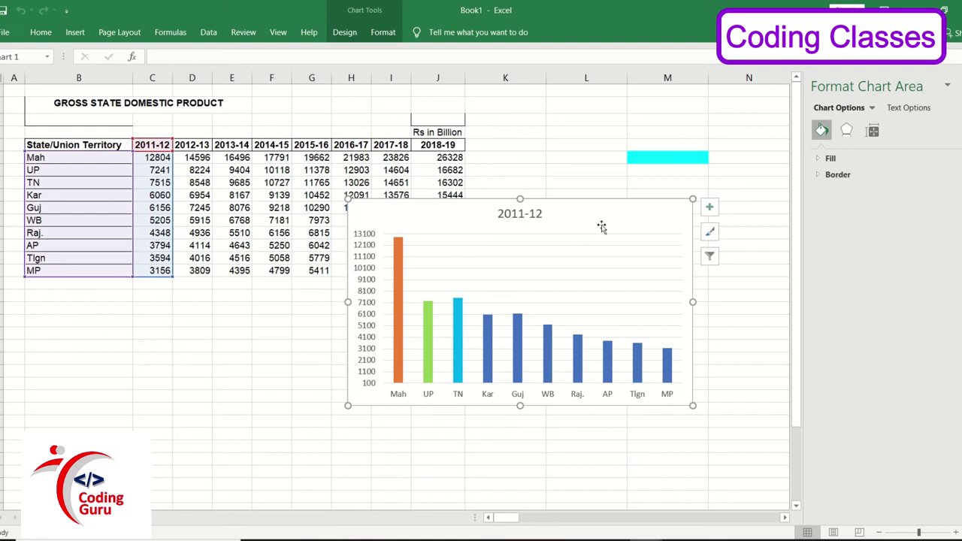
{"action": "left_click_drag", "start_coordinate": [601, 227], "coordinate": [596, 256]}
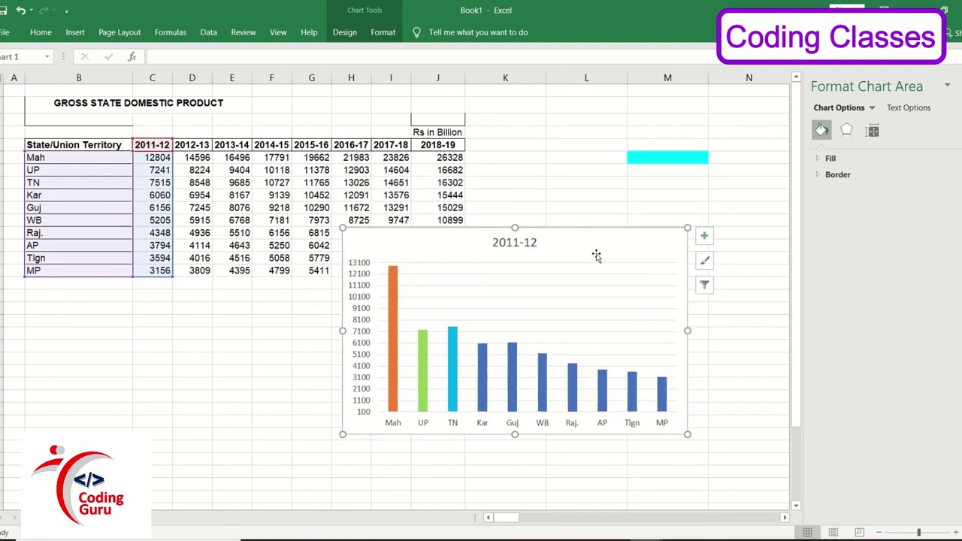
{"action": "left_click", "coordinate": [538, 248]}
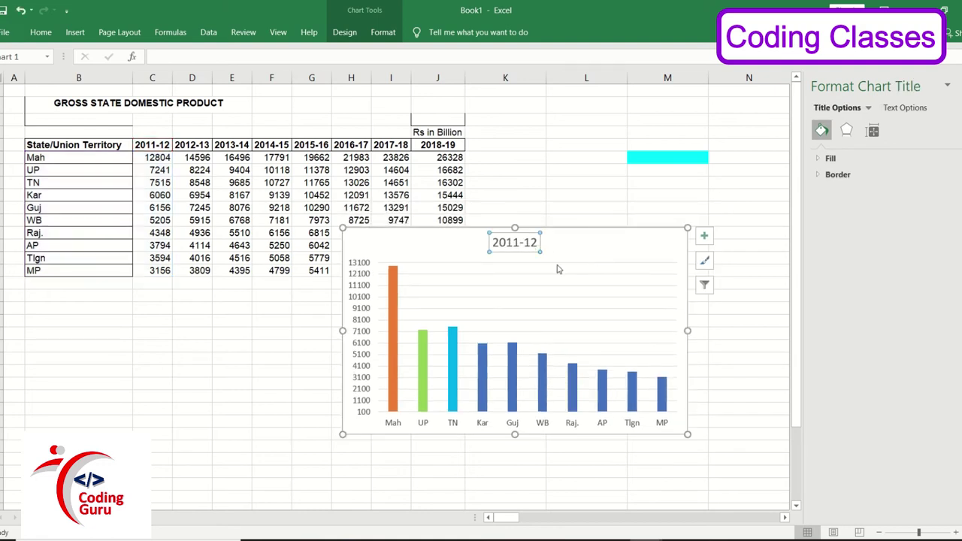
{"action": "left_click", "coordinate": [564, 274]}
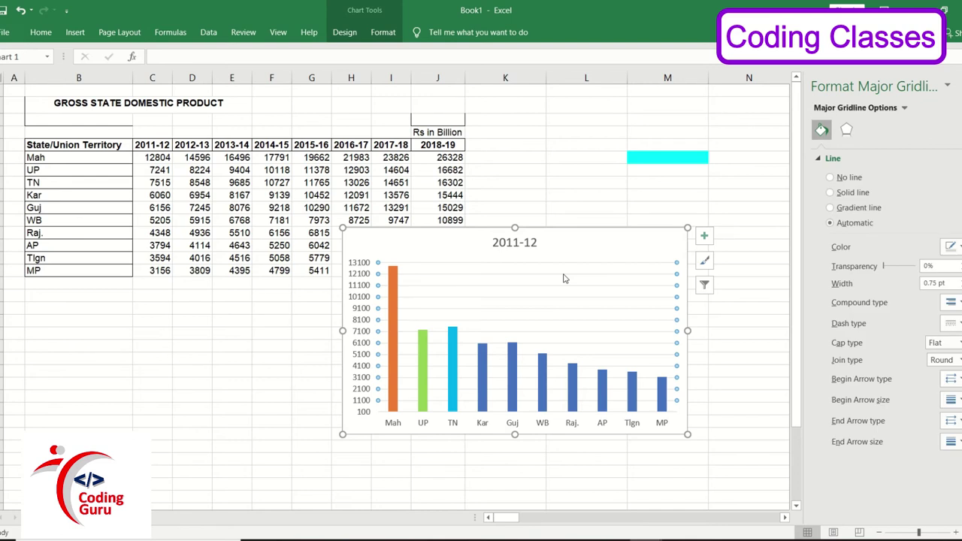
{"action": "left_click", "coordinate": [606, 246]}
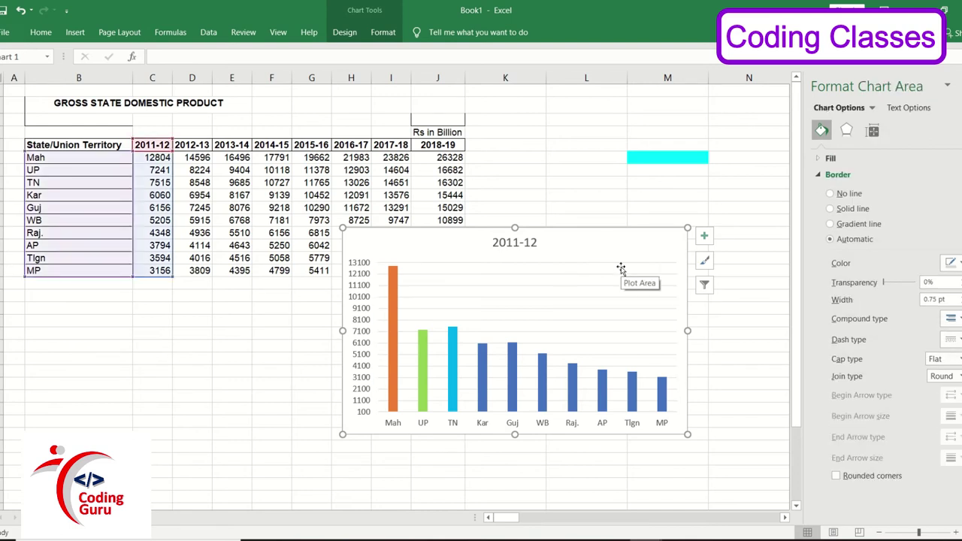
{"action": "left_click", "coordinate": [621, 268]}
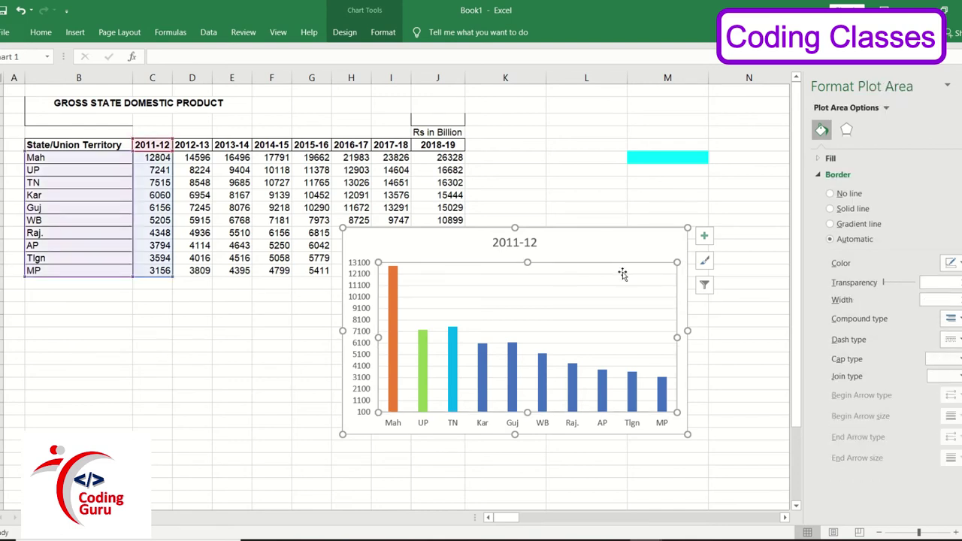
{"action": "left_click", "coordinate": [623, 273]}
{"action": "left_click", "coordinate": [623, 277]}
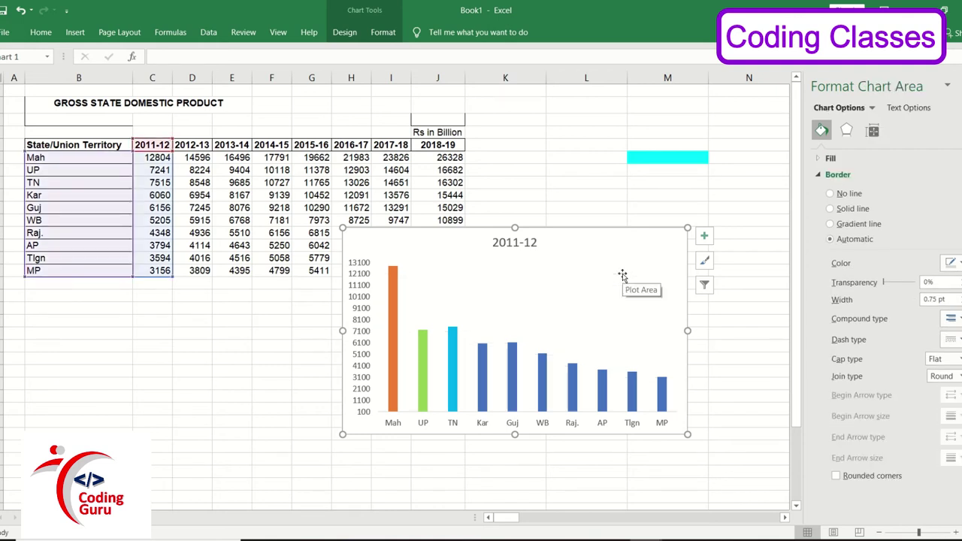
{"action": "left_click", "coordinate": [623, 276]}
{"action": "left_click", "coordinate": [641, 231]}
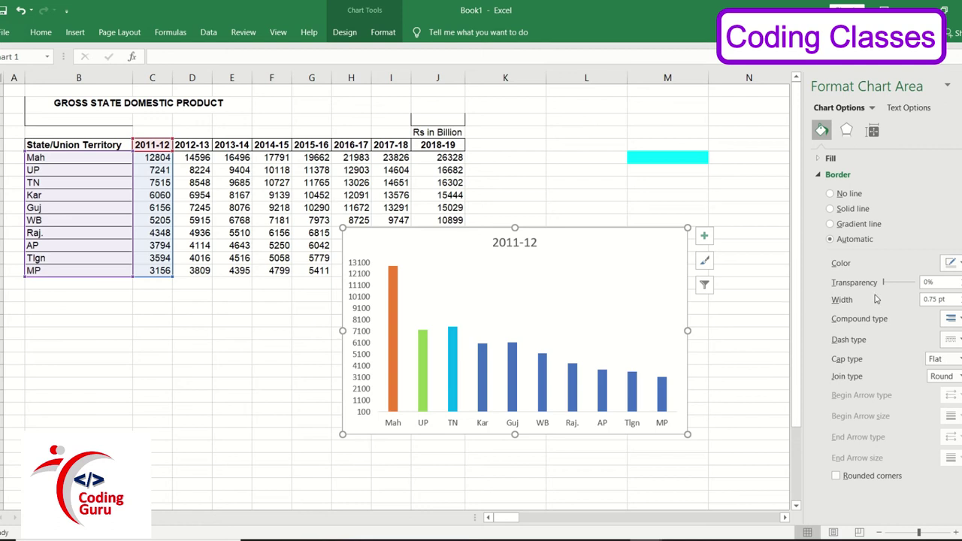
Give the chart area a solid dark orange fill at about 81% transparency
{"action": "left_click", "coordinate": [951, 263]}
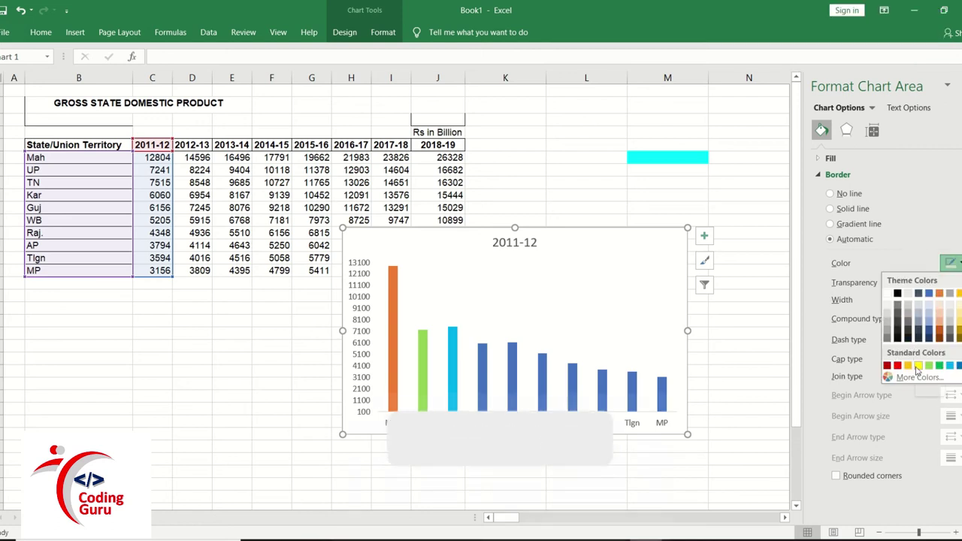
{"action": "left_click", "coordinate": [830, 158]}
{"action": "left_click", "coordinate": [830, 158]}
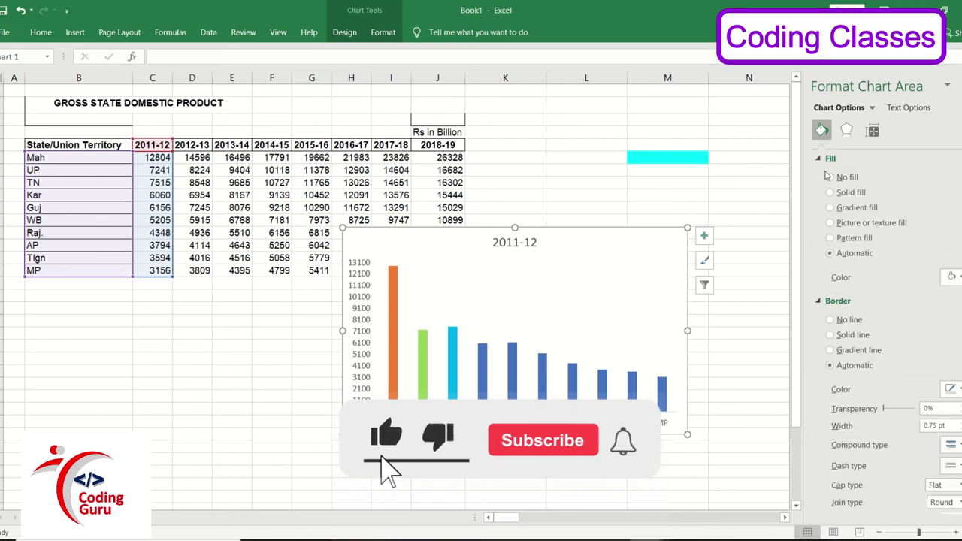
{"action": "left_click", "coordinate": [830, 193]}
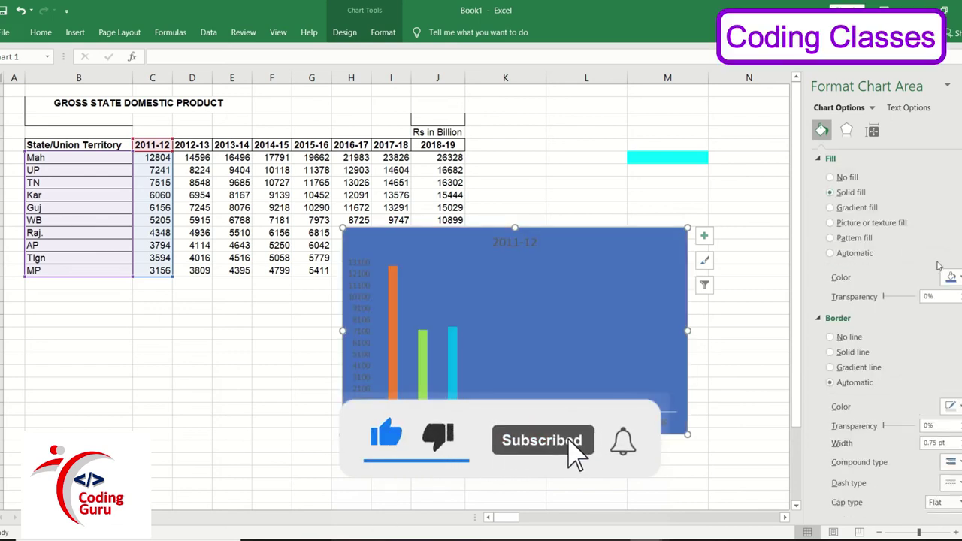
{"action": "left_click", "coordinate": [952, 277]}
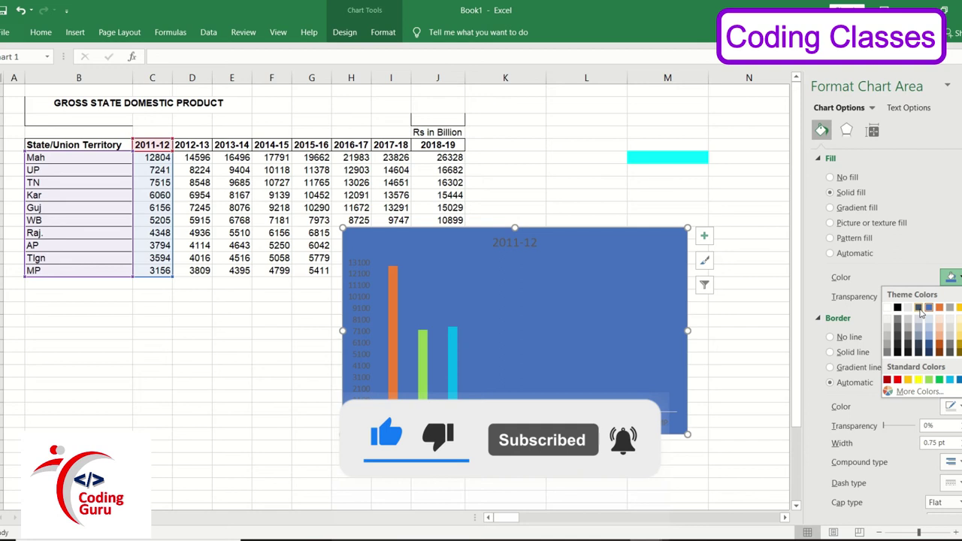
{"action": "left_click", "coordinate": [888, 308]}
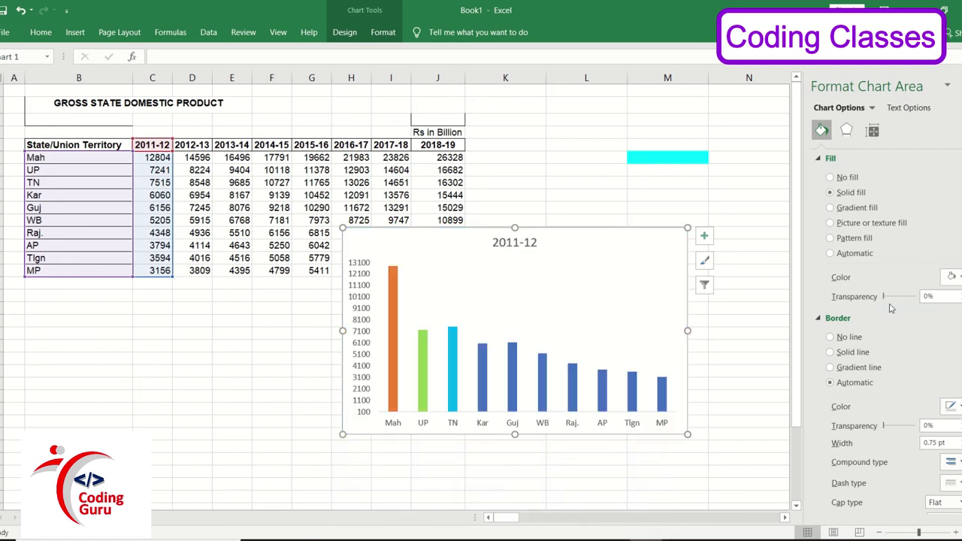
{"action": "left_click", "coordinate": [952, 277]}
{"action": "left_click", "coordinate": [940, 346]}
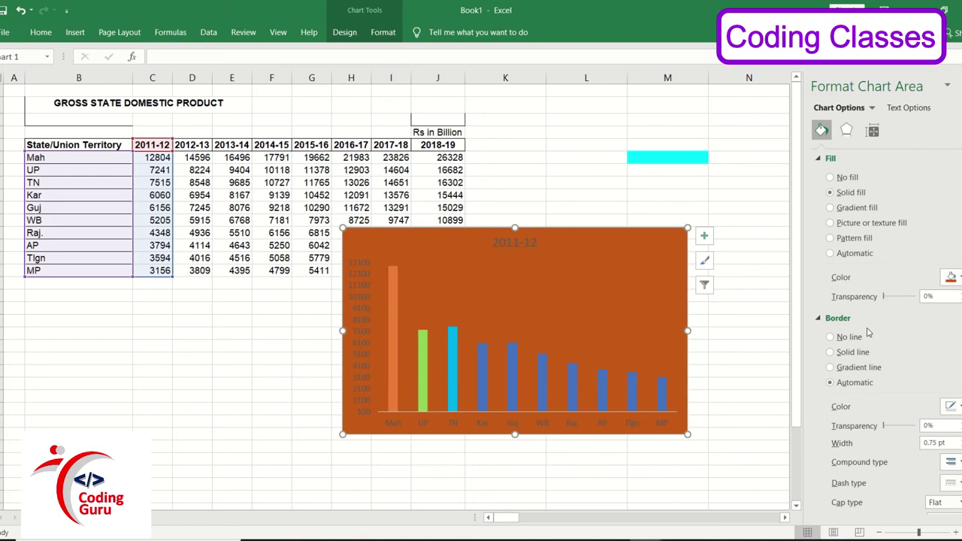
{"action": "left_click_drag", "start_coordinate": [884, 298], "coordinate": [909, 298]}
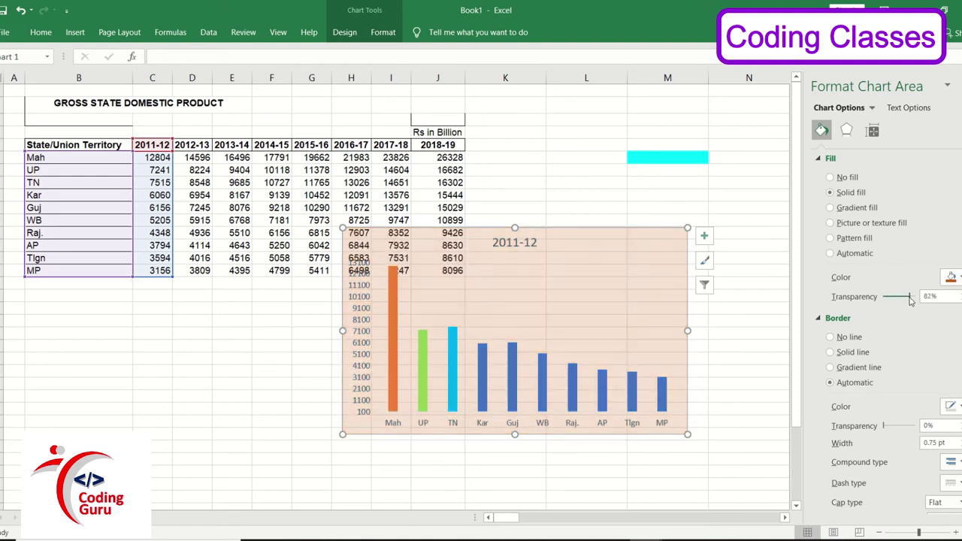
{"action": "left_click_drag", "start_coordinate": [910, 298], "coordinate": [909, 298]}
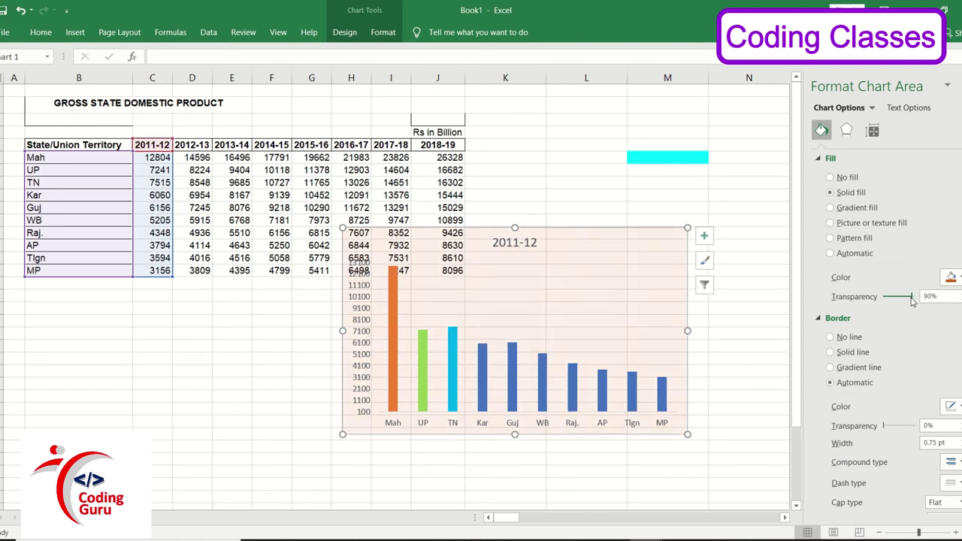
{"action": "left_click", "coordinate": [739, 361]}
{"action": "left_click", "coordinate": [621, 294]}
Undo two earlier changes, then reposition and resize the 2011-12 column chart on the sheet
{"action": "key", "text": "ctrl+z"}
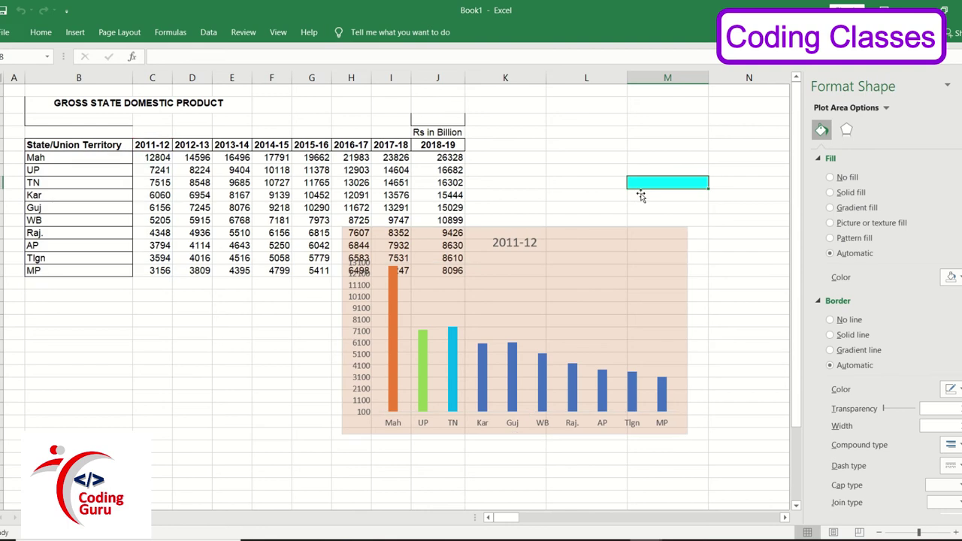
{"action": "key", "text": "ctrl+z"}
{"action": "key", "text": "ctrl+z"}
{"action": "left_click_drag", "start_coordinate": [694, 251], "coordinate": [608, 235]}
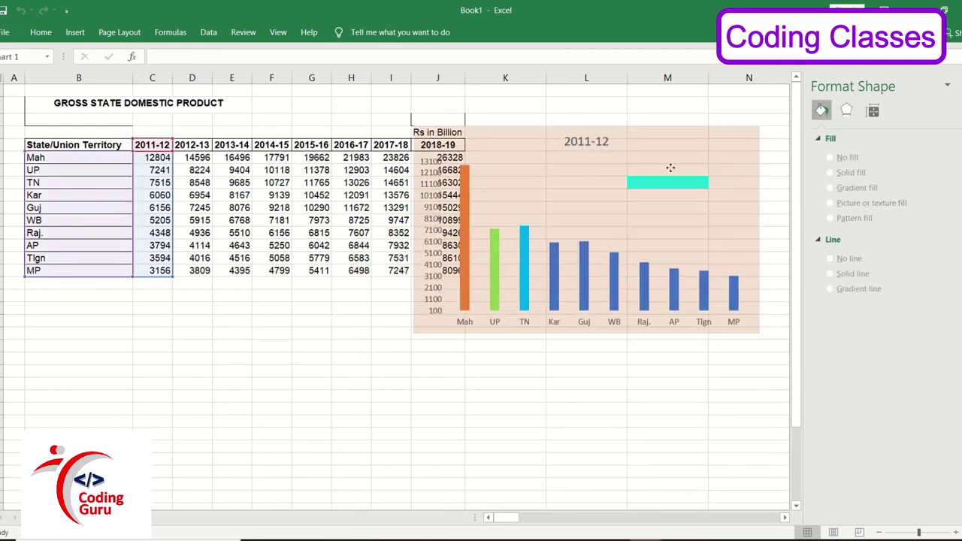
{"action": "left_click", "coordinate": [608, 236]}
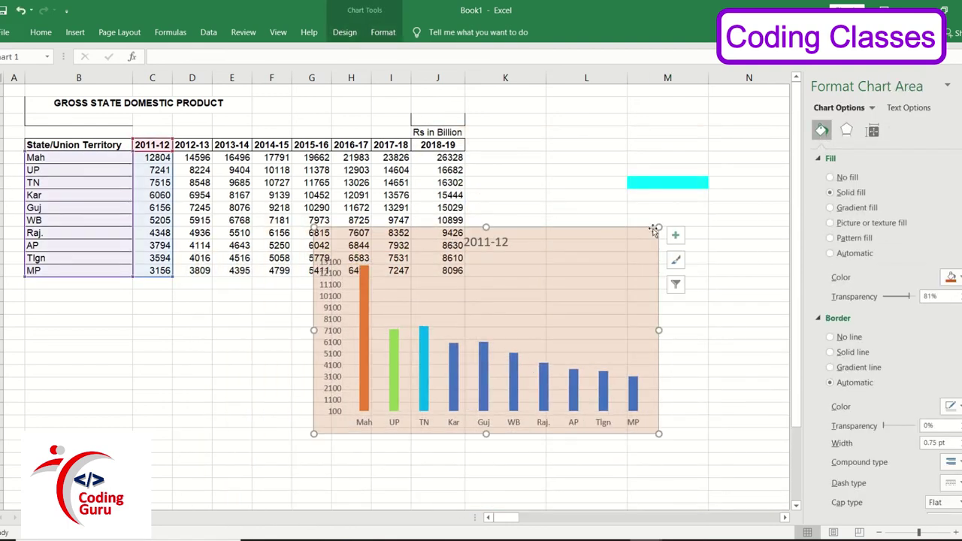
{"action": "left_click_drag", "start_coordinate": [658, 227], "coordinate": [581, 309]}
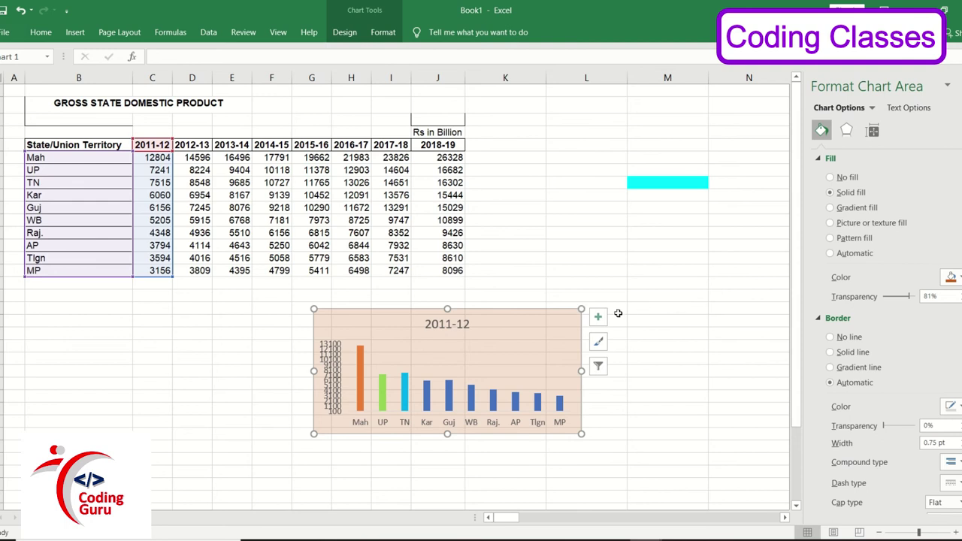
{"action": "key", "text": "ctrl+y"}
{"action": "left_click", "coordinate": [580, 327]}
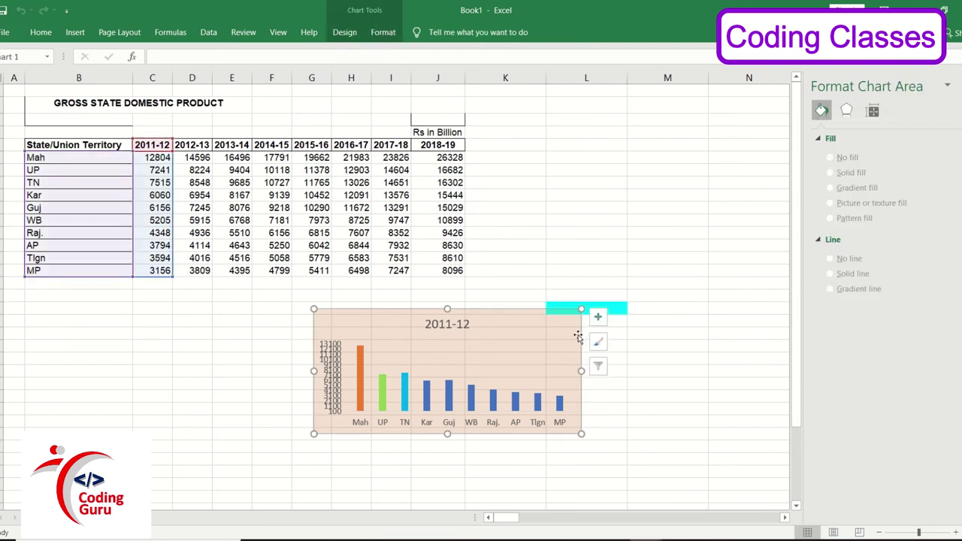
{"action": "left_click_drag", "start_coordinate": [581, 309], "coordinate": [686, 215]}
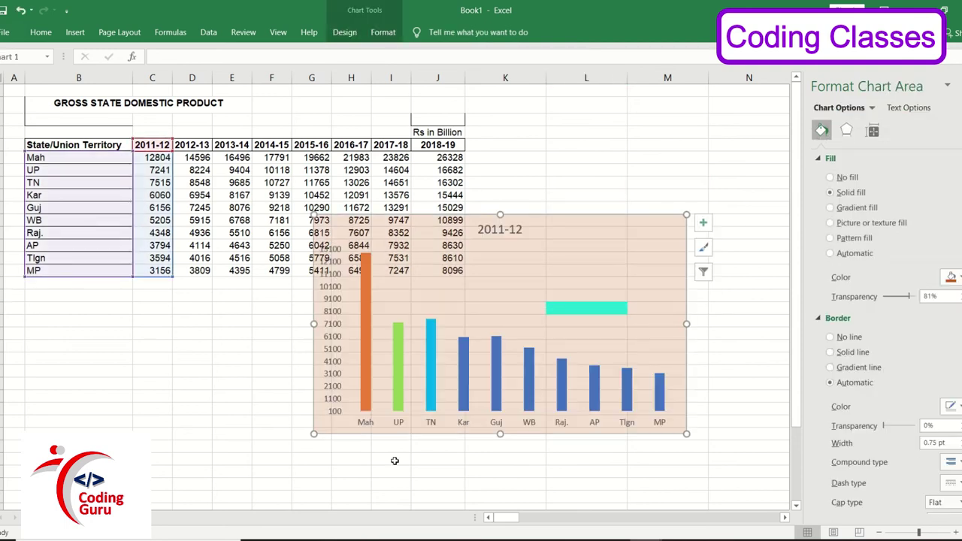
{"action": "mouse_move", "coordinate": [563, 230]}
{"action": "left_mouse_down"}
{"action": "mouse_move", "coordinate": [566, 290]}
{"action": "mouse_move", "coordinate": [627, 211]}
{"action": "mouse_move", "coordinate": [652, 219]}
{"action": "left_mouse_up"}
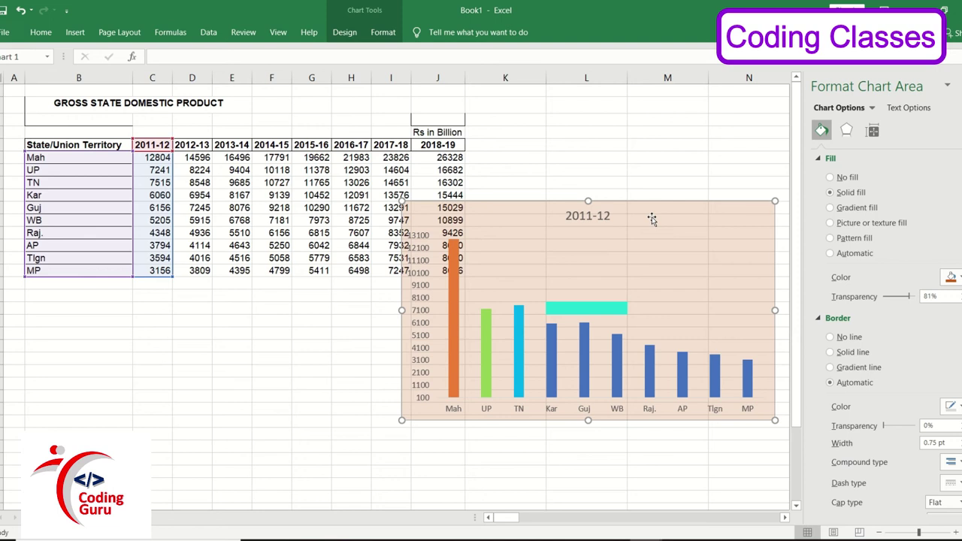
Paste onto the sheet, move the column chart below the GDP table, then delete it
{"action": "left_click", "coordinate": [682, 158]}
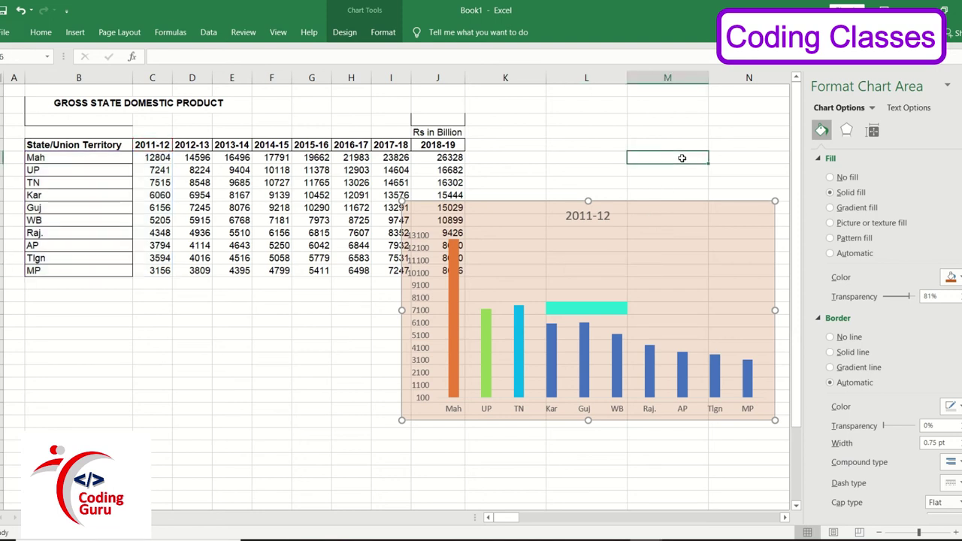
{"action": "key", "text": "ctrl+v"}
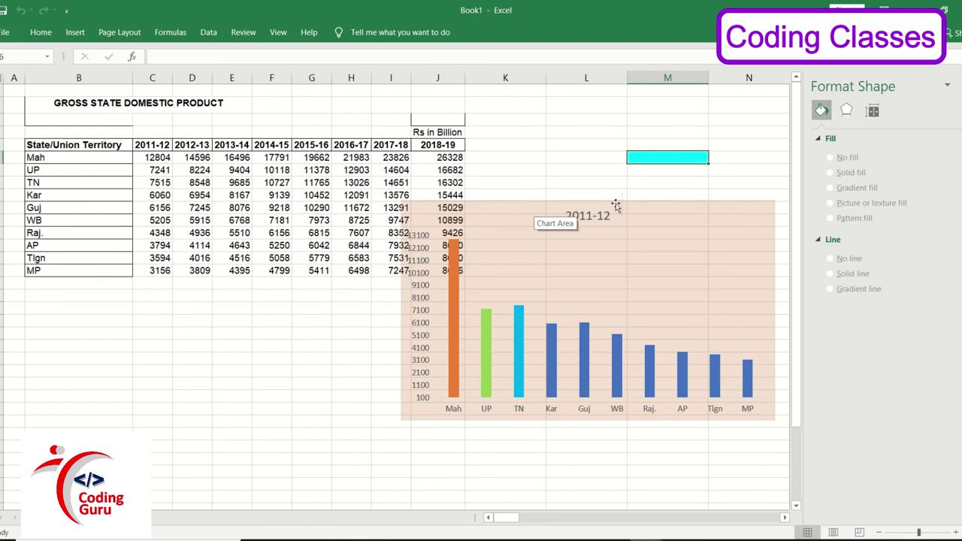
{"action": "left_click_drag", "start_coordinate": [633, 206], "coordinate": [442, 286]}
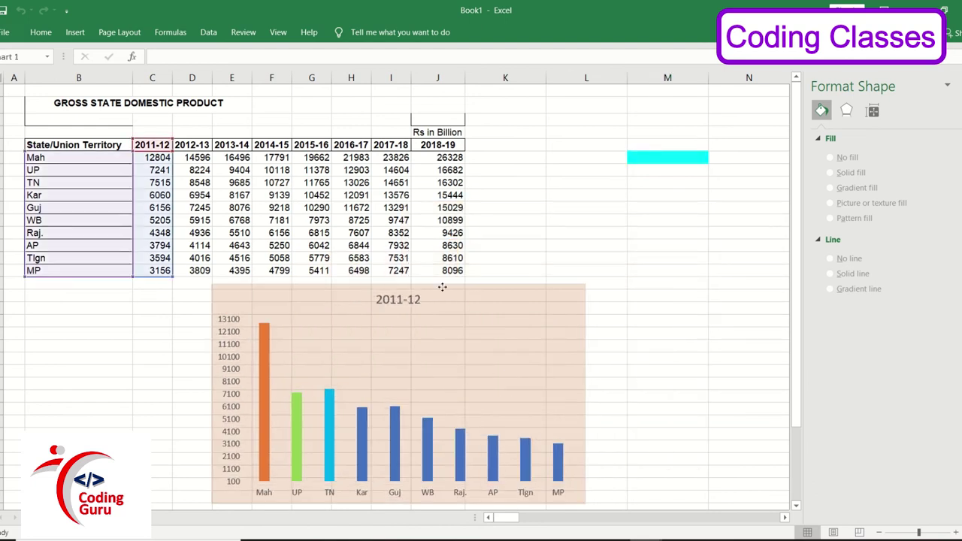
{"action": "left_click_drag", "start_coordinate": [442, 287], "coordinate": [467, 256]}
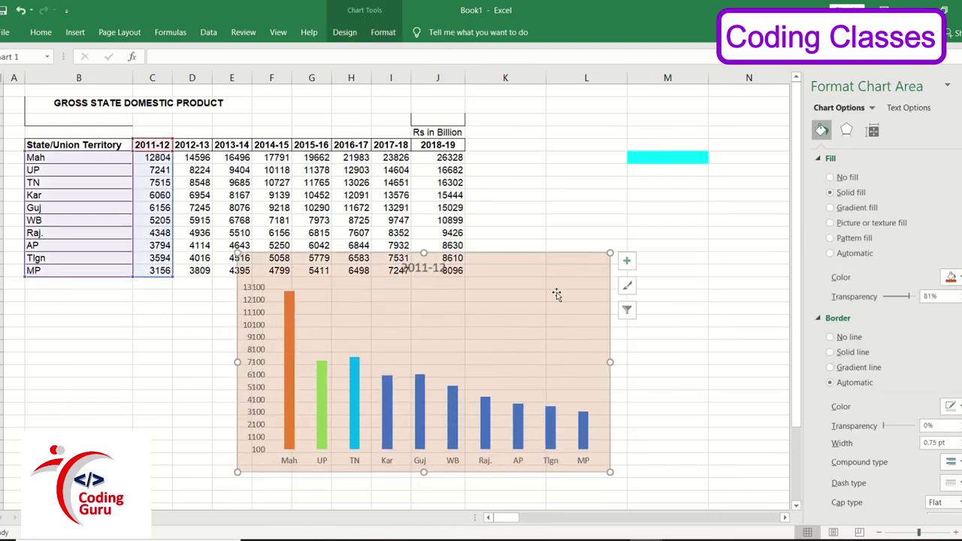
{"action": "key", "text": "Delete"}
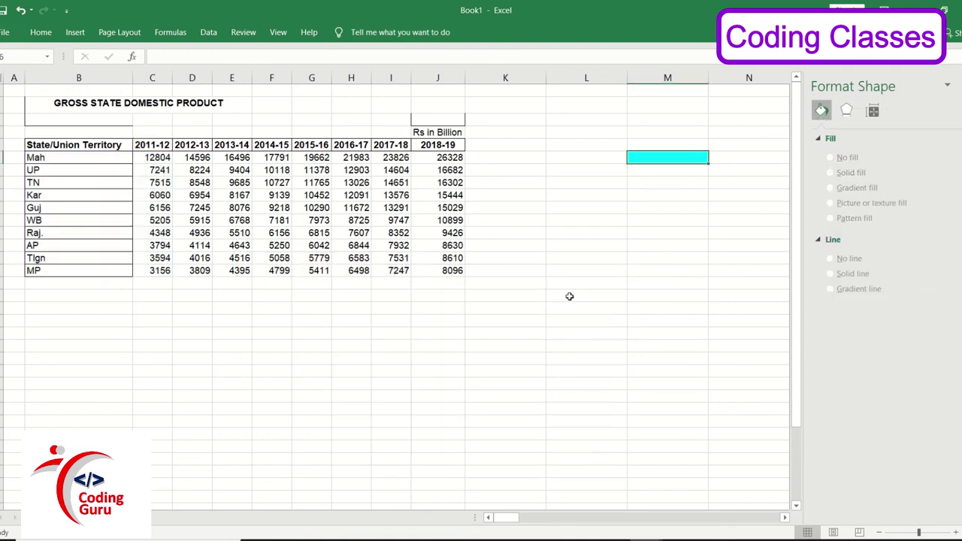
{"action": "left_click_drag", "start_coordinate": [66, 143], "coordinate": [142, 271]}
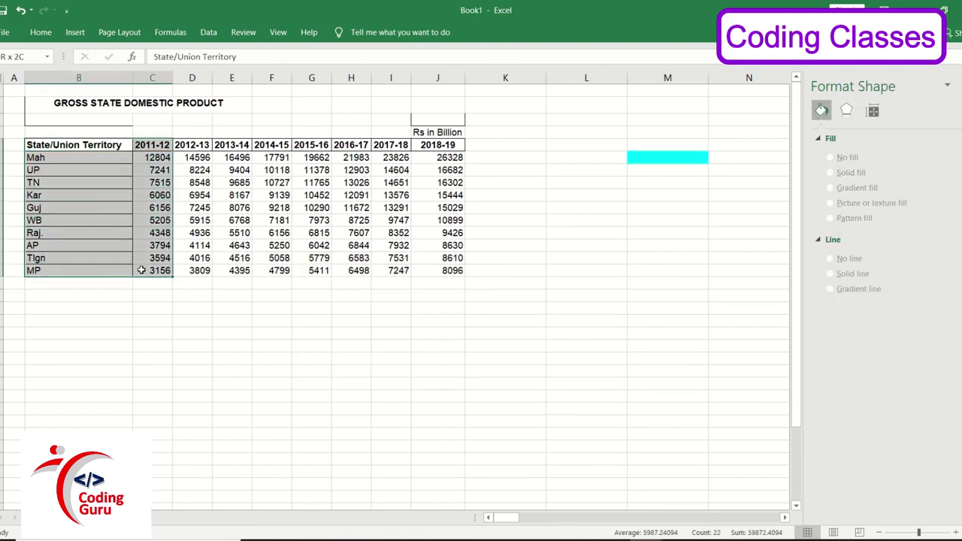
{"action": "left_click", "coordinate": [76, 32]}
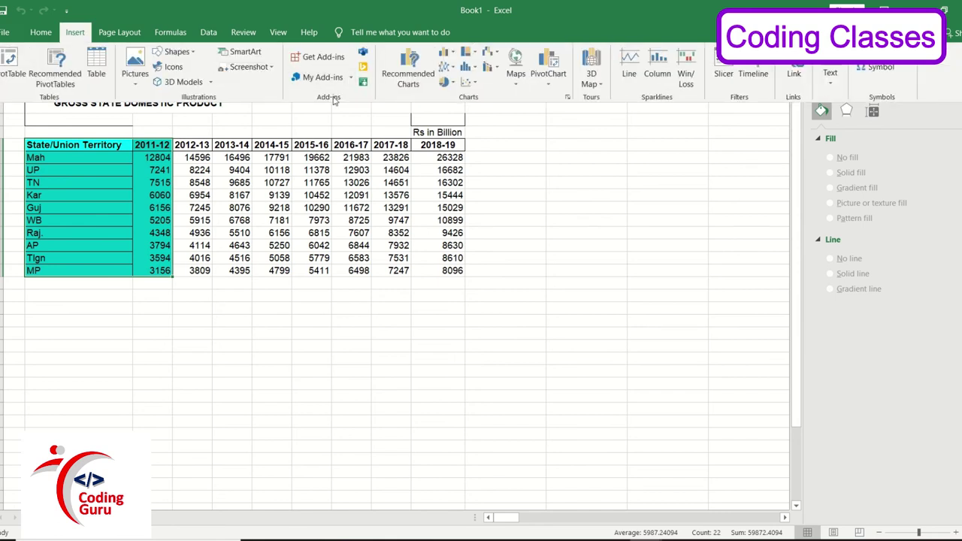
{"action": "left_click", "coordinate": [433, 79]}
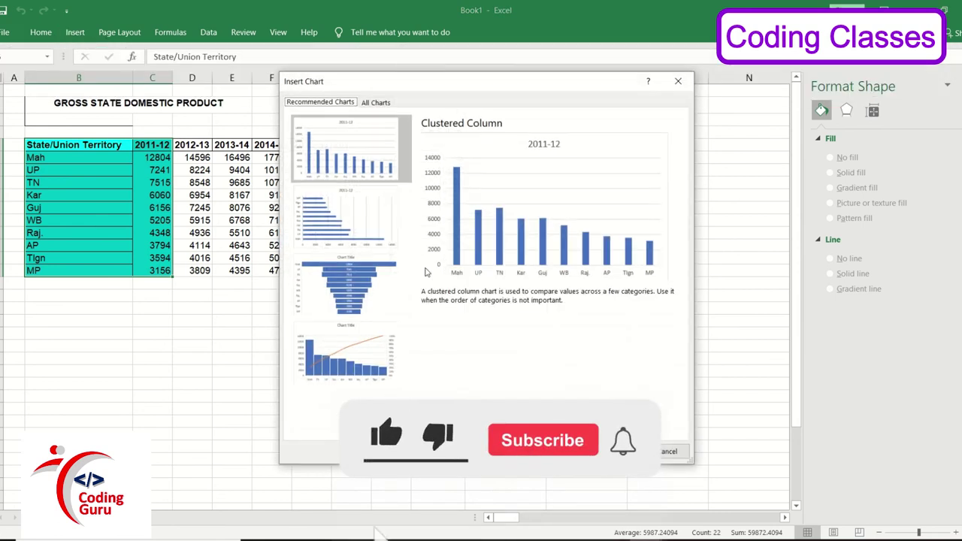
{"action": "left_click", "coordinate": [375, 102]}
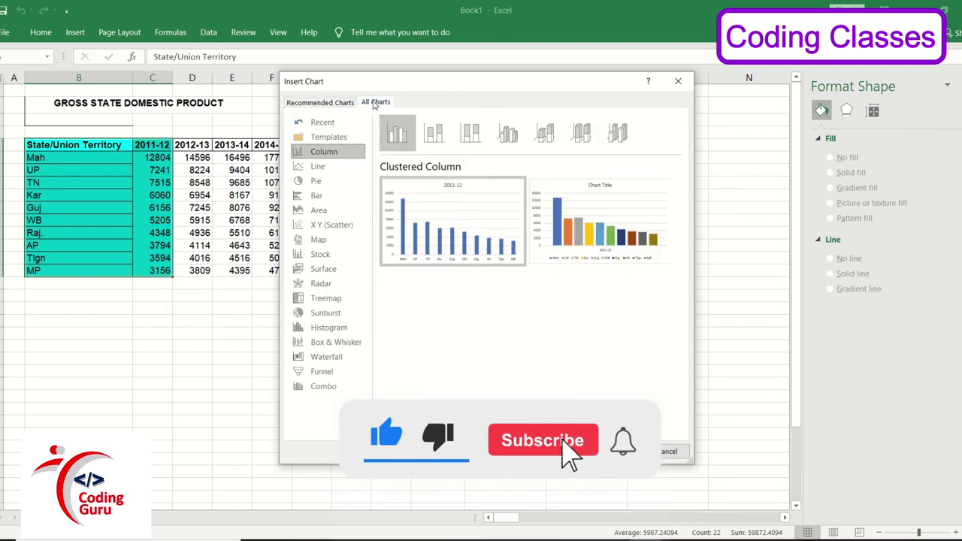
{"action": "left_click", "coordinate": [317, 166]}
{"action": "mouse_move", "coordinate": [441, 203]}
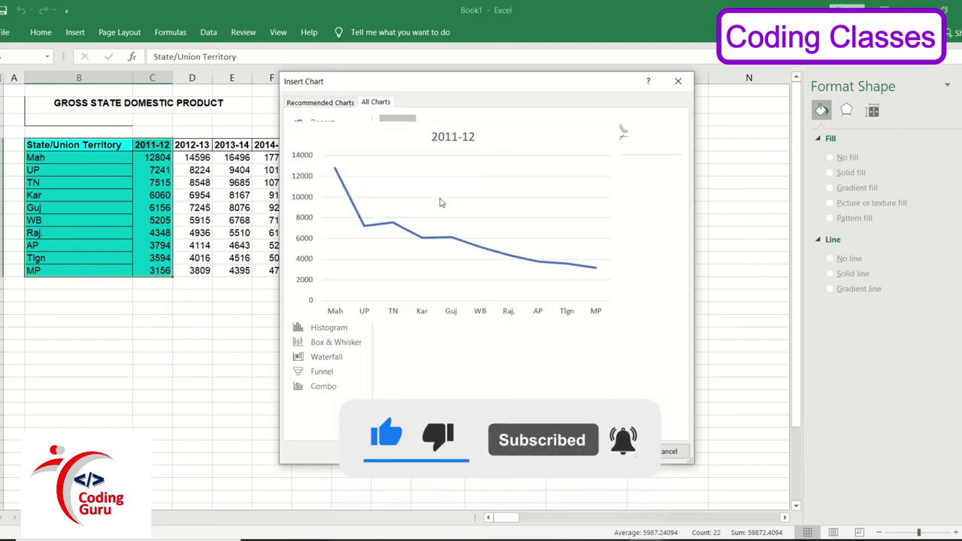
{"action": "double_click", "coordinate": [441, 203]}
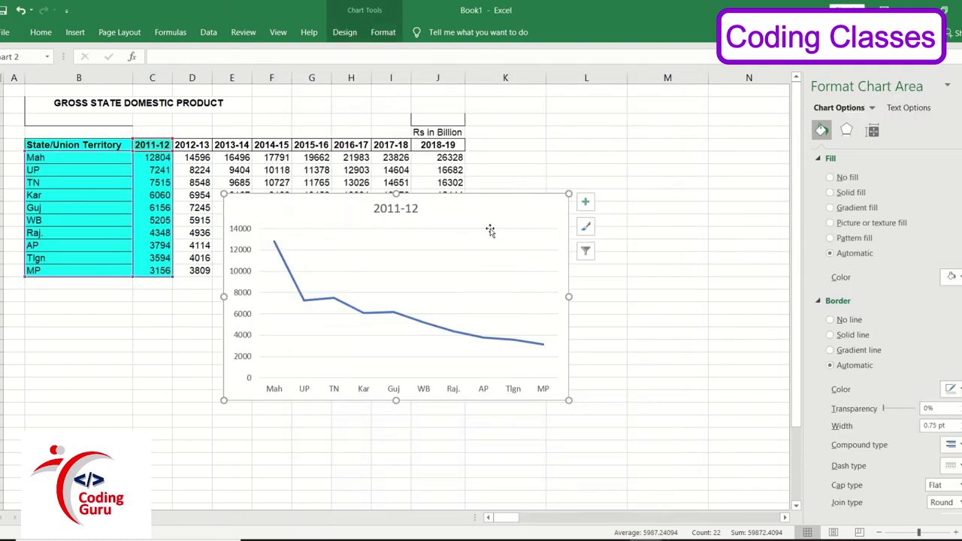
{"action": "mouse_move", "coordinate": [490, 200]}
{"action": "left_mouse_down"}
{"action": "mouse_move", "coordinate": [570, 299]}
{"action": "mouse_move", "coordinate": [565, 292]}
{"action": "left_mouse_up"}
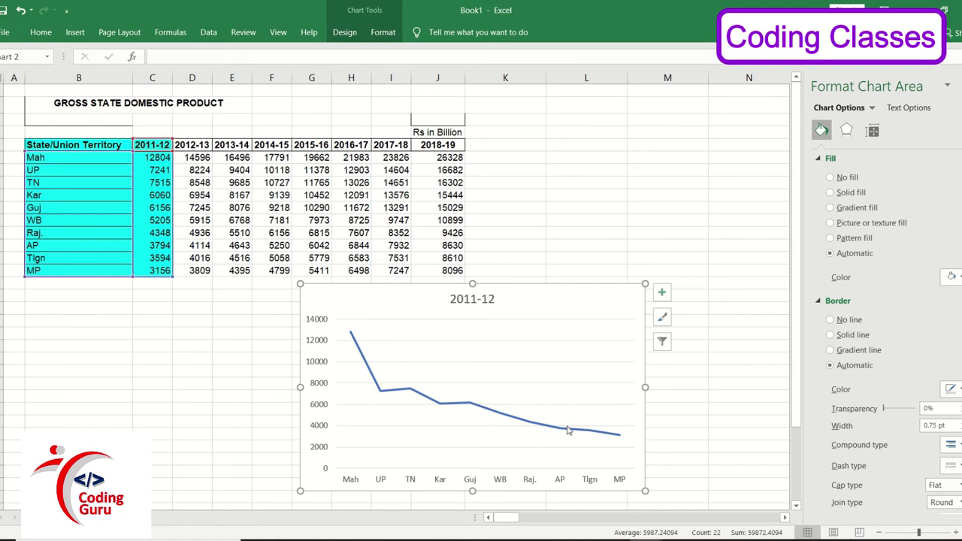
{"action": "left_click", "coordinate": [611, 437]}
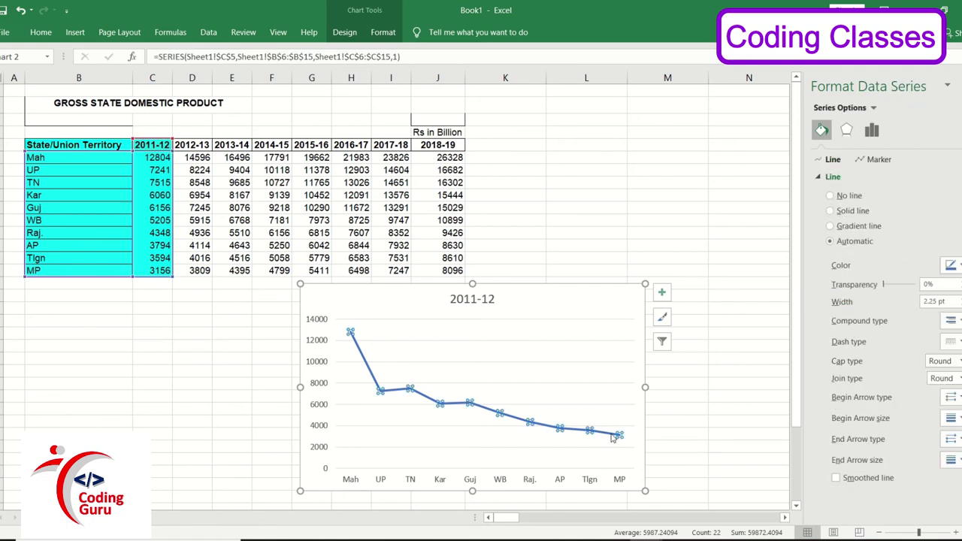
{"action": "left_click", "coordinate": [679, 388]}
{"action": "left_click", "coordinate": [705, 289]}
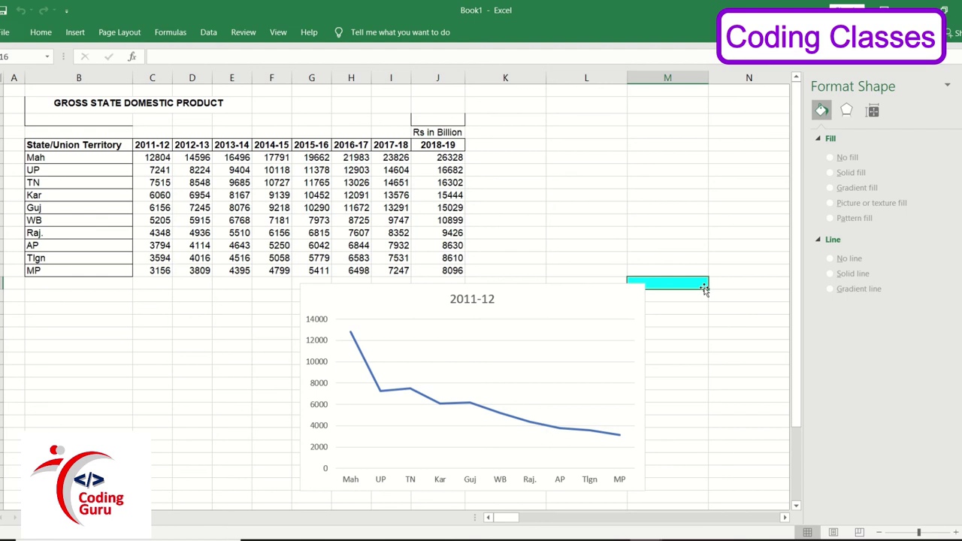
{"action": "left_click", "coordinate": [560, 297]}
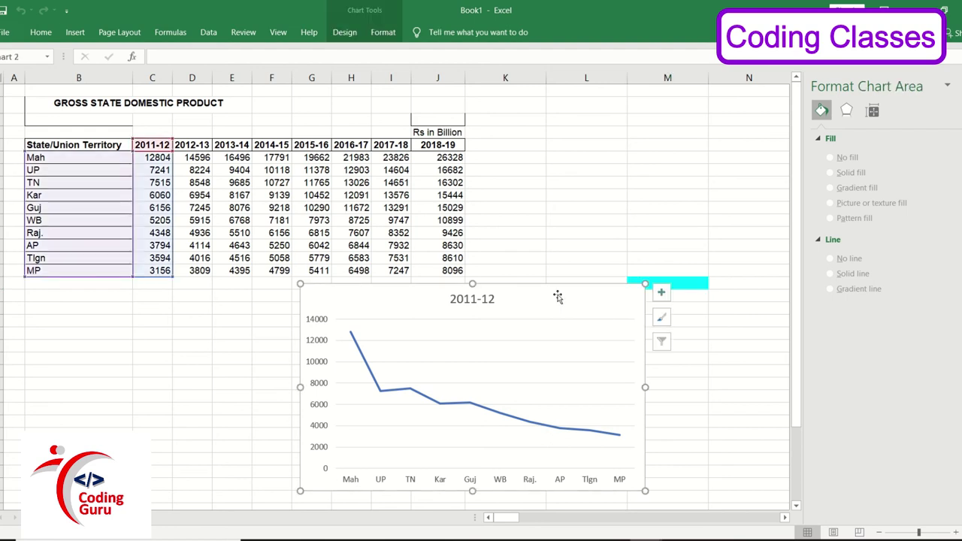
{"action": "left_click", "coordinate": [448, 396]}
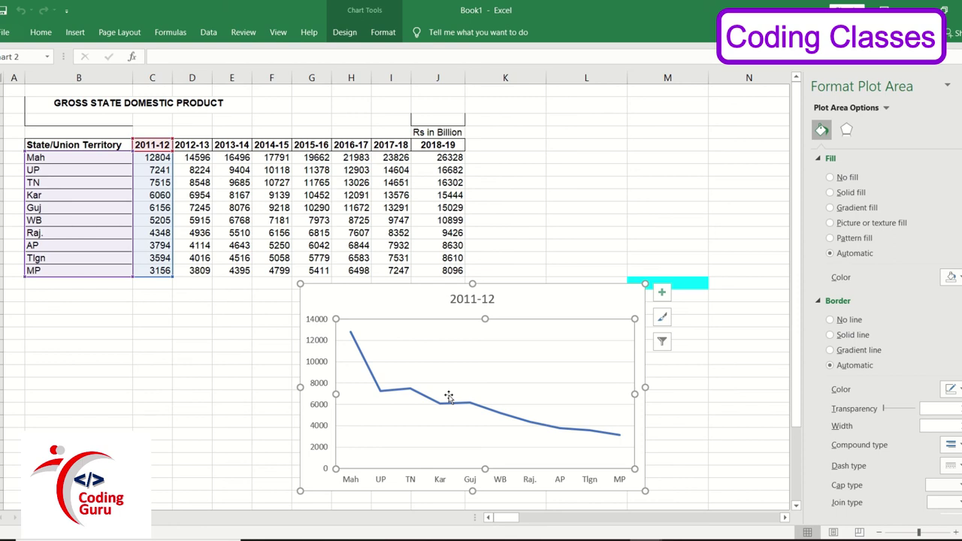
{"action": "left_click", "coordinate": [574, 205]}
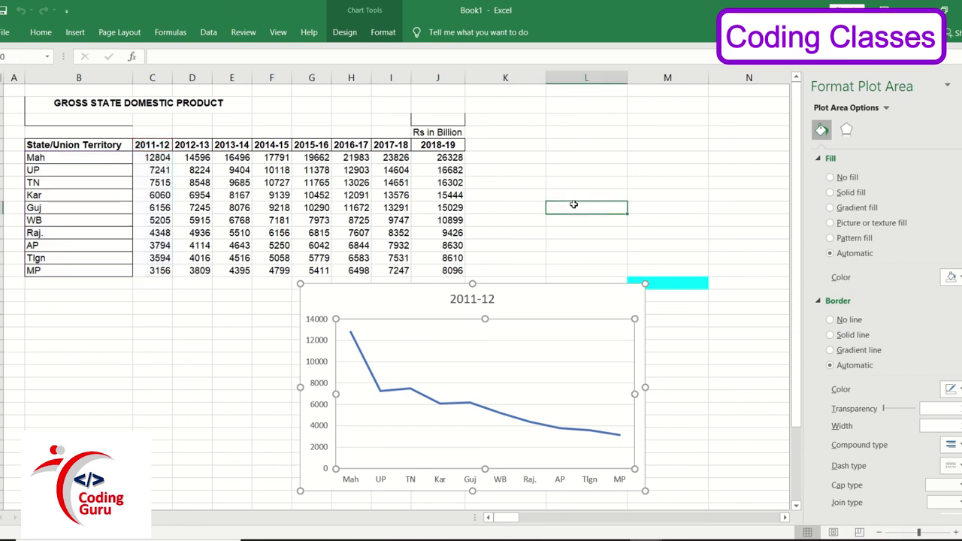
{"action": "left_click", "coordinate": [556, 301]}
{"action": "key", "text": "Delete"}
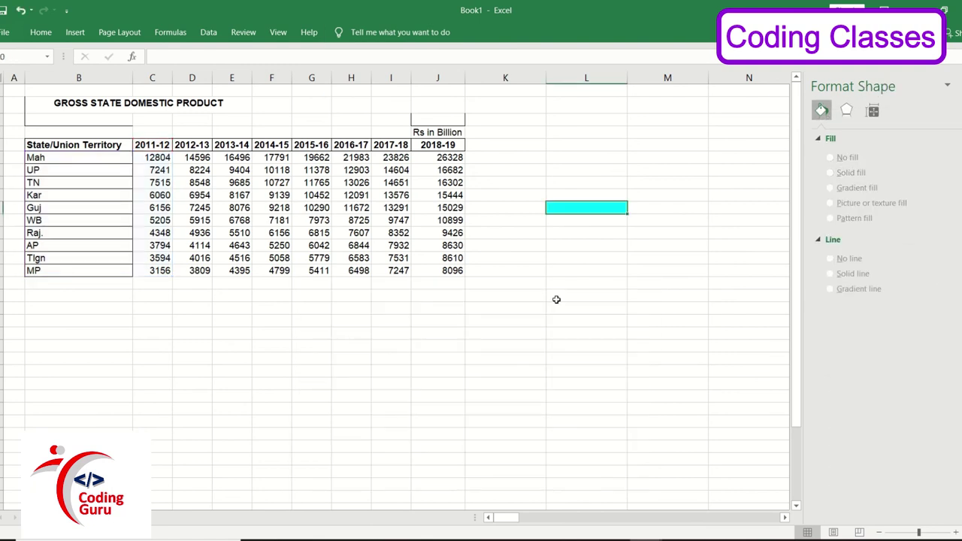
{"action": "left_click_drag", "start_coordinate": [81, 144], "coordinate": [432, 155]}
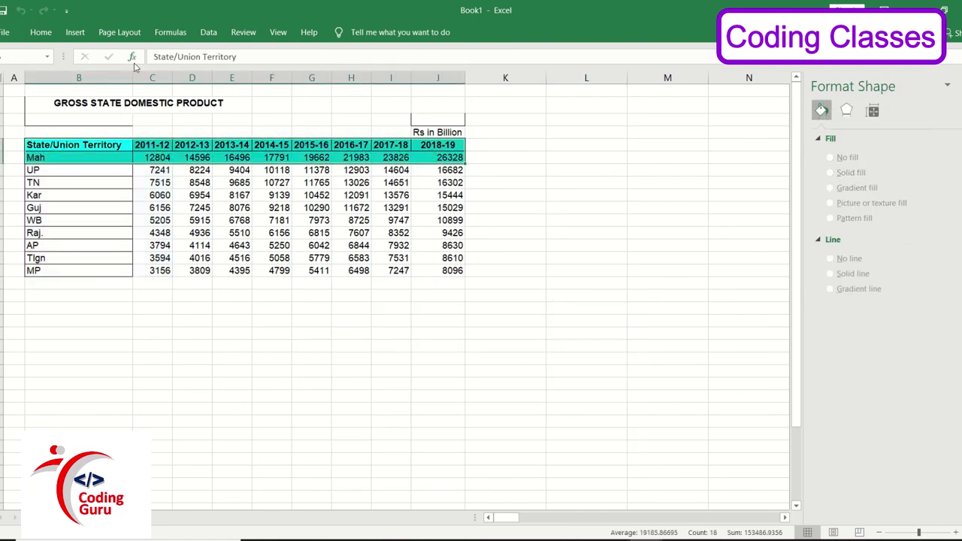
{"action": "left_click", "coordinate": [77, 34]}
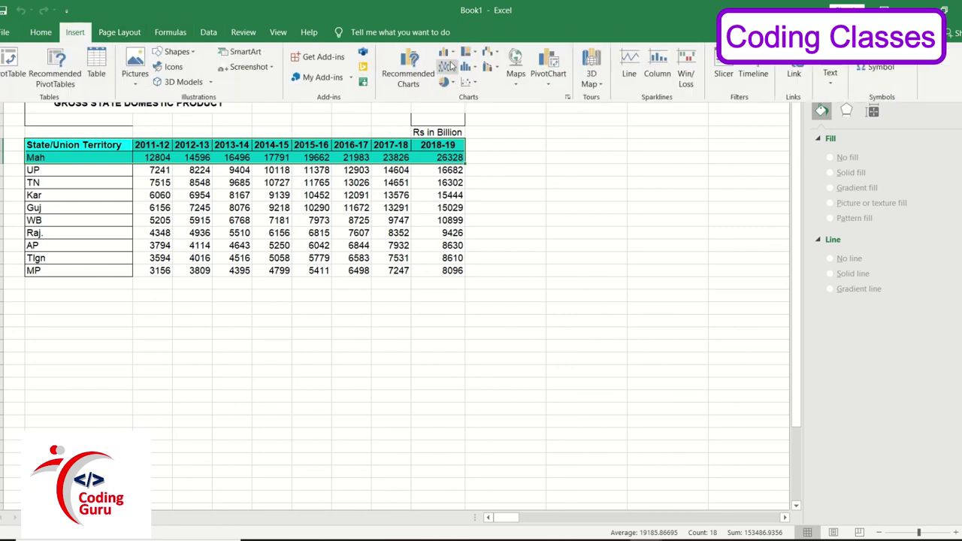
{"action": "left_click", "coordinate": [410, 71]}
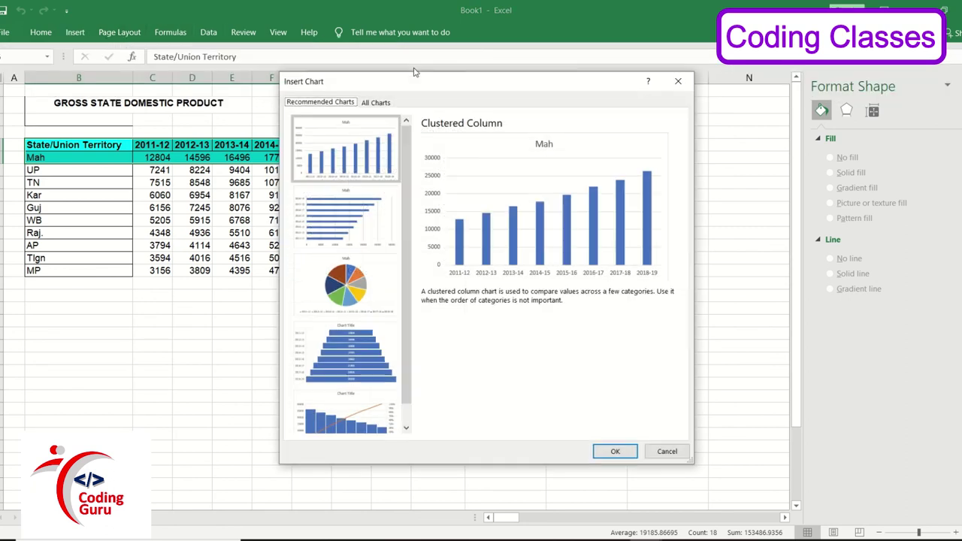
{"action": "left_click", "coordinate": [376, 102]}
{"action": "left_click", "coordinate": [337, 167]}
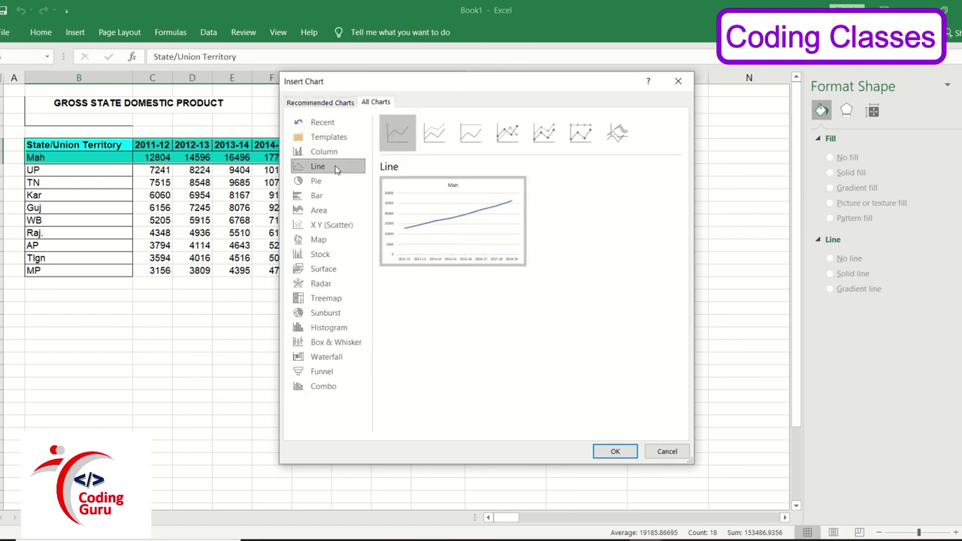
{"action": "left_click", "coordinate": [613, 451]}
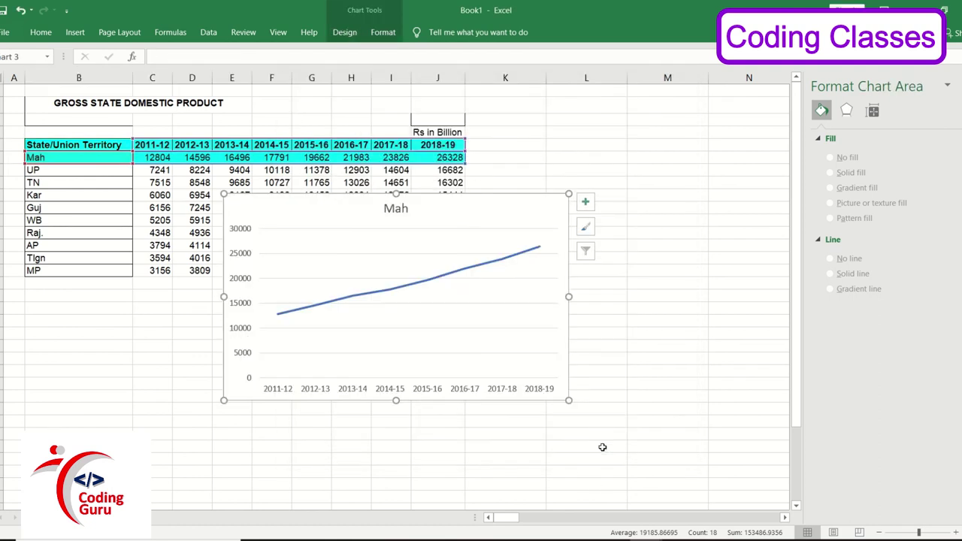
{"action": "left_click", "coordinate": [544, 350]}
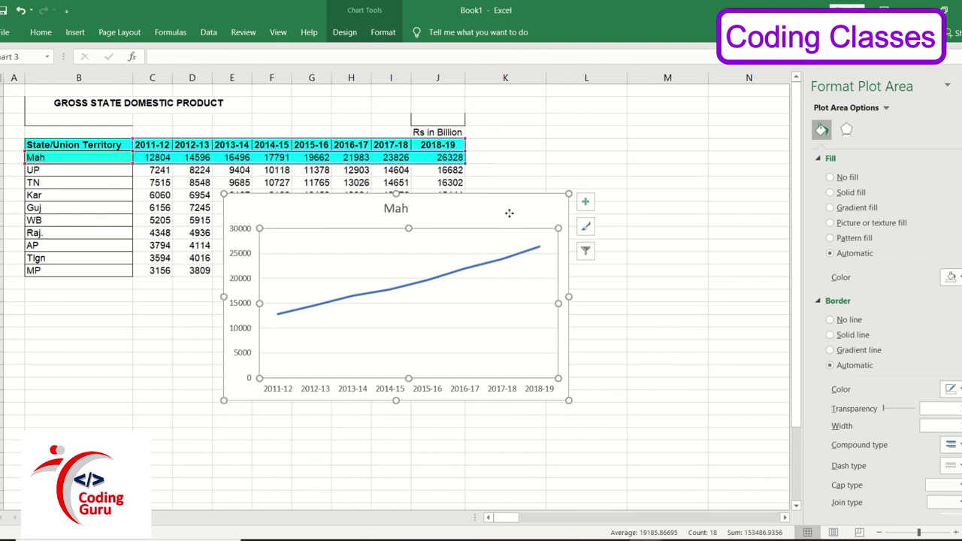
{"action": "left_click_drag", "start_coordinate": [509, 213], "coordinate": [557, 271]}
{"action": "left_click_drag", "start_coordinate": [616, 459], "coordinate": [746, 459]}
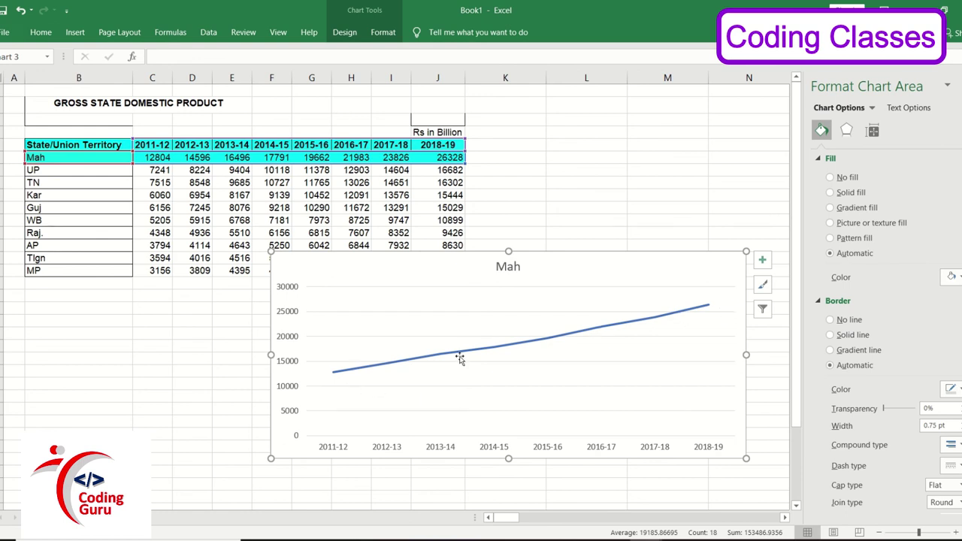
{"action": "left_click_drag", "start_coordinate": [443, 275], "coordinate": [367, 302]}
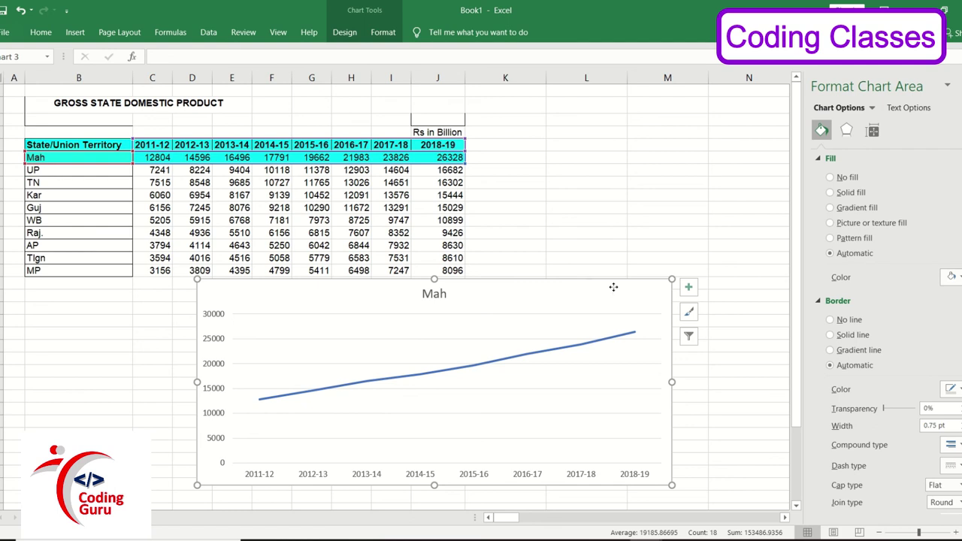
{"action": "left_click_drag", "start_coordinate": [613, 287], "coordinate": [642, 286]}
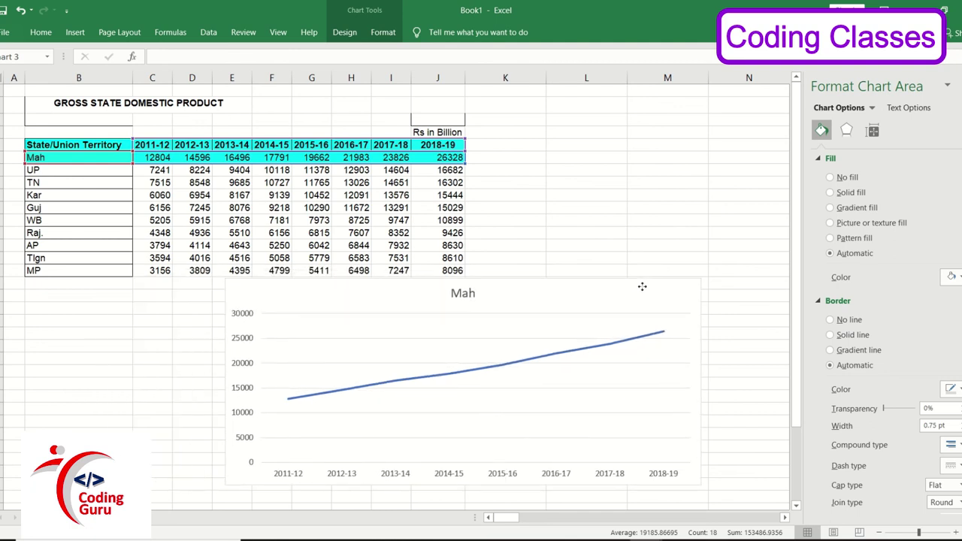
{"action": "left_click_drag", "start_coordinate": [642, 287], "coordinate": [644, 290]}
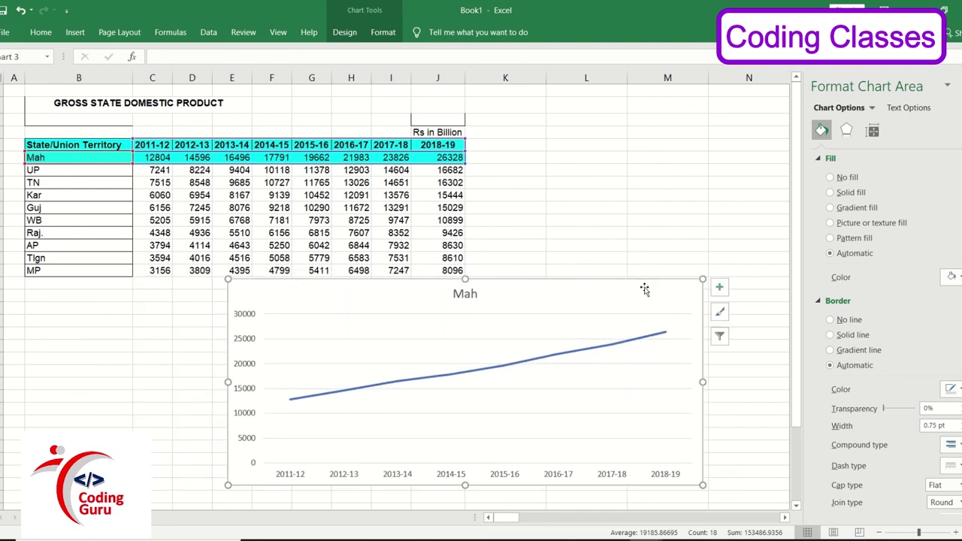
{"action": "left_click", "coordinate": [652, 230]}
{"action": "left_click", "coordinate": [619, 288]}
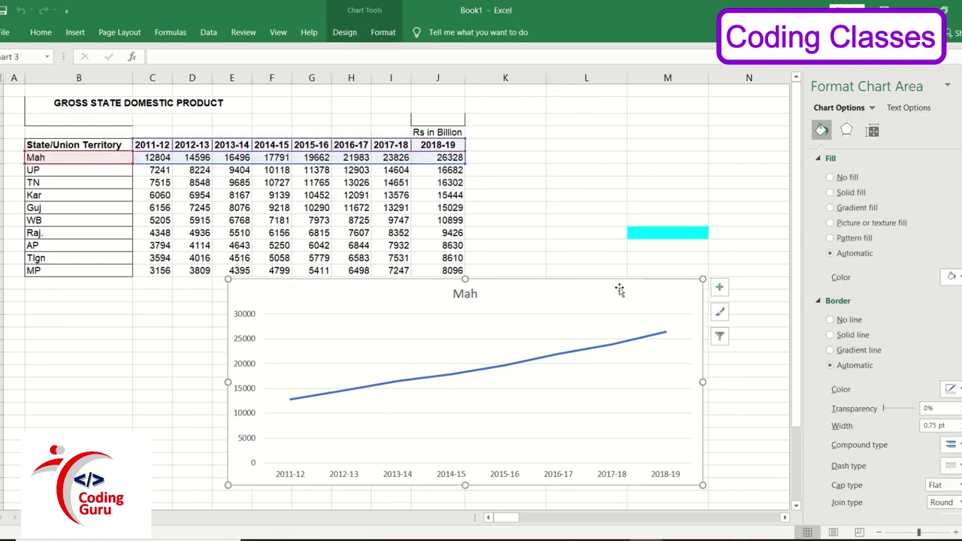
{"action": "key", "text": "Delete"}
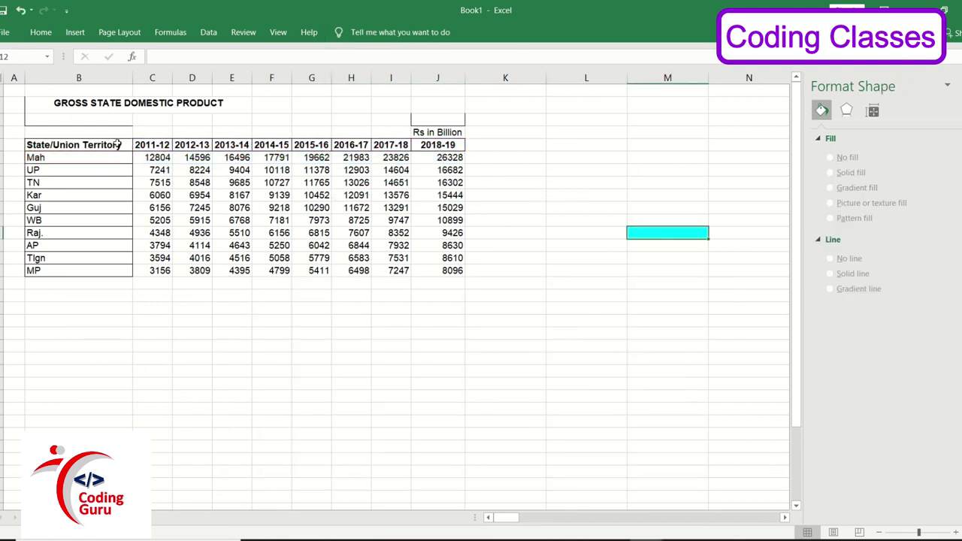